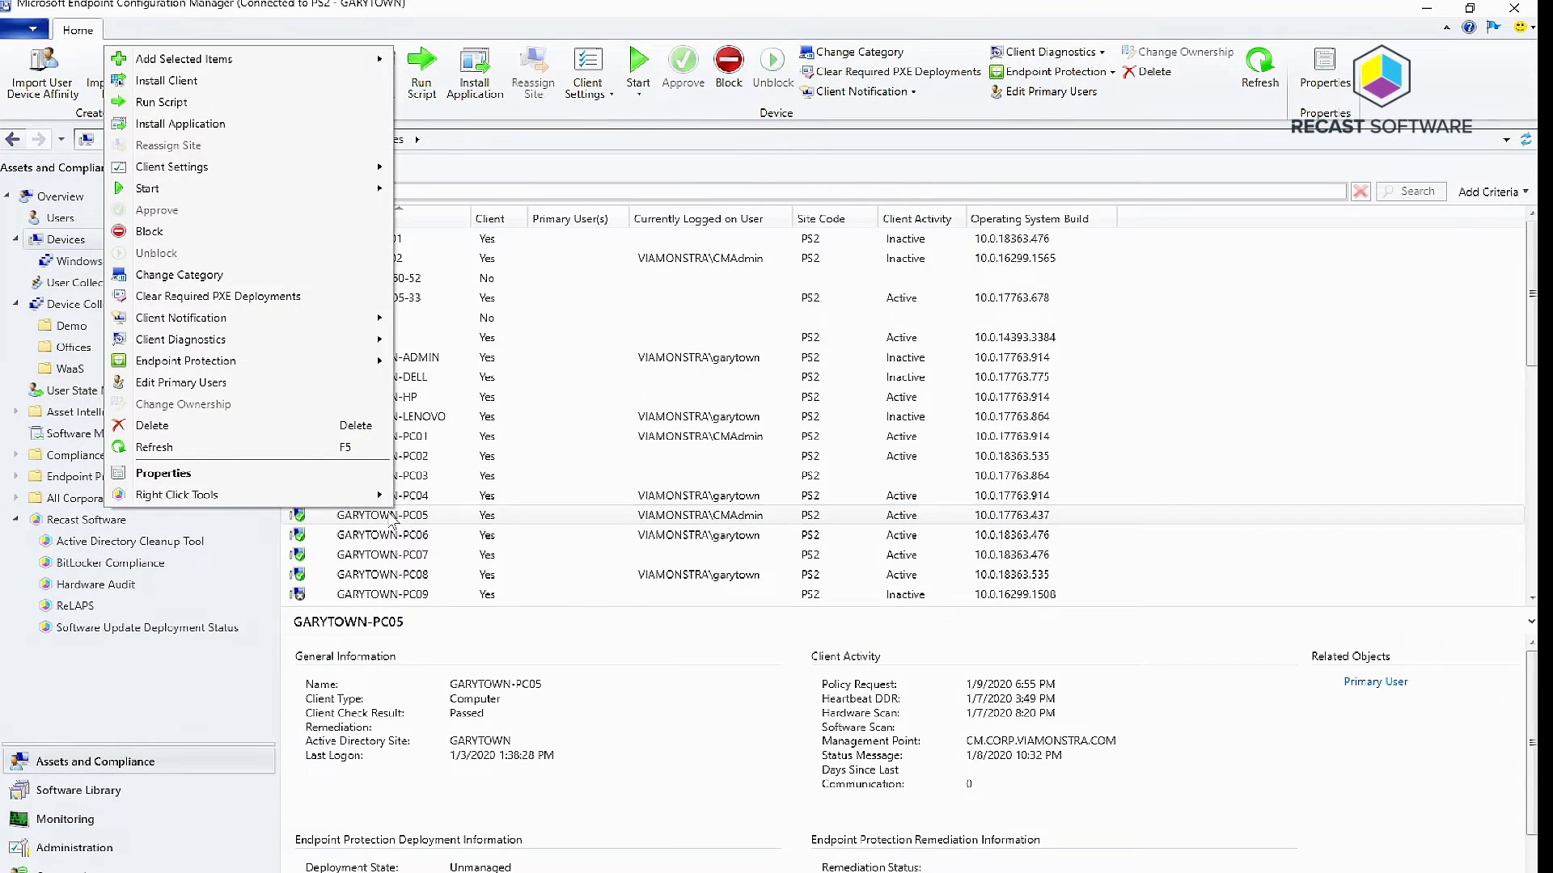
# - Launch Remote Software Center for GARYTOWN-PC05 via Right Click Tools > Client Tools
pyautogui.moveTo(293, 542)
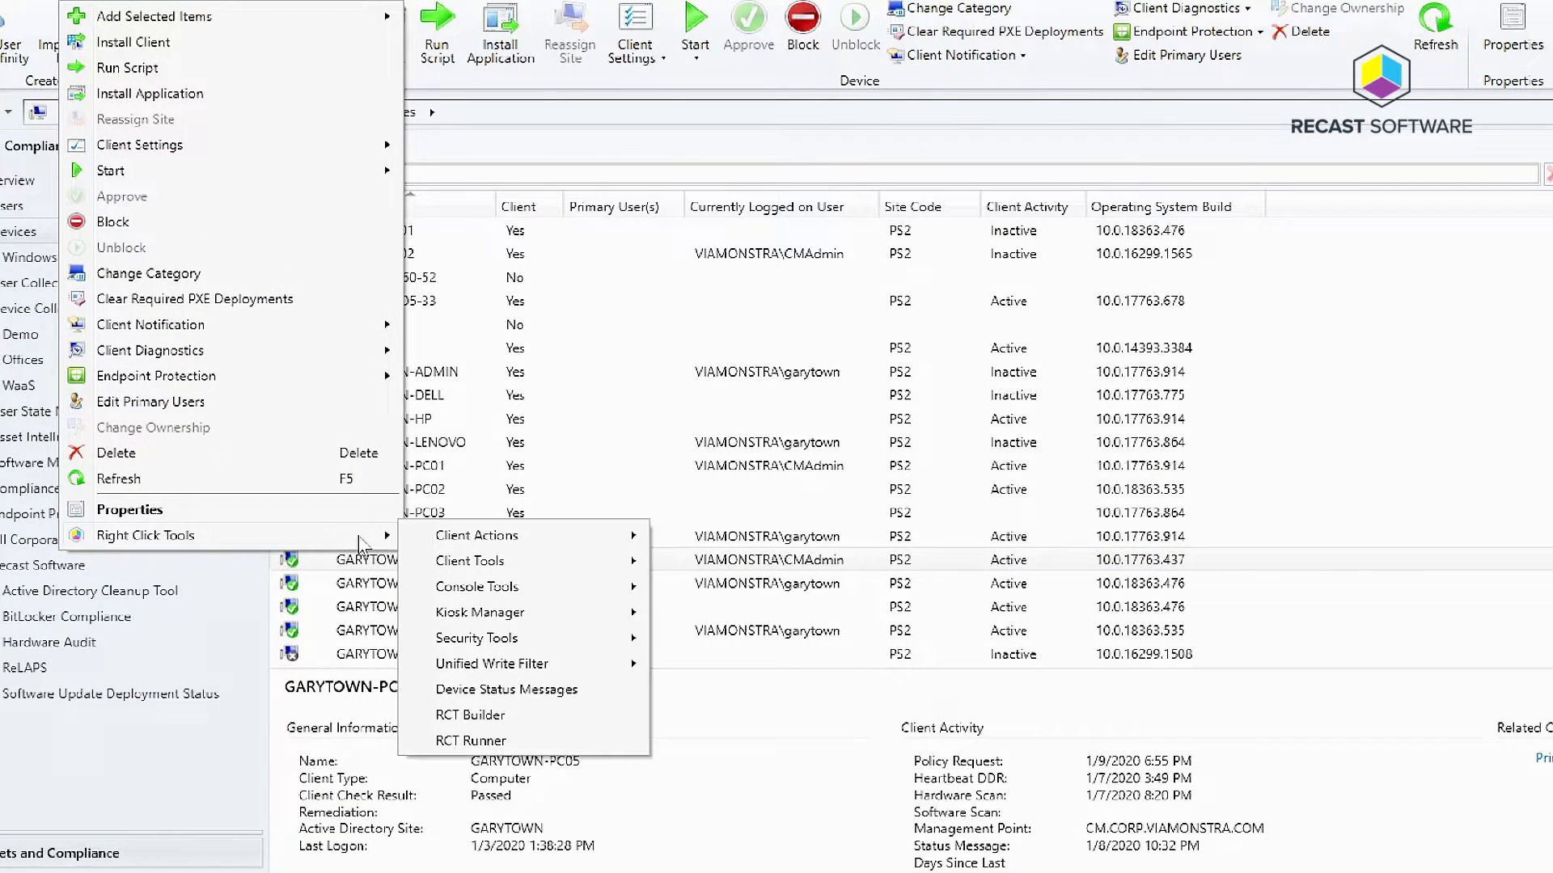
pyautogui.moveTo(466, 566)
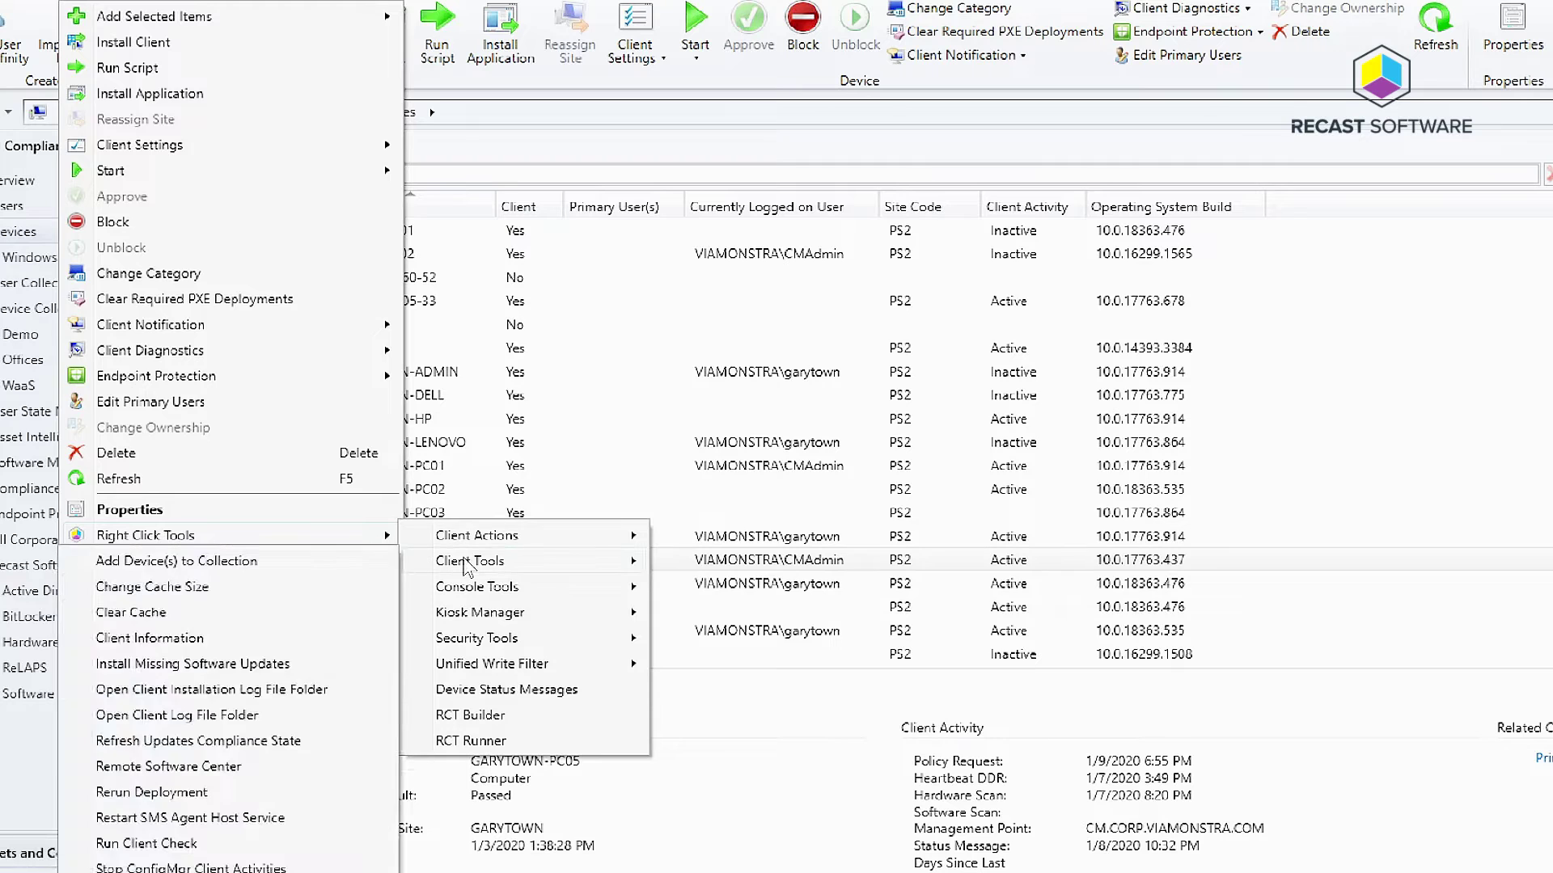
pyautogui.click(172, 767)
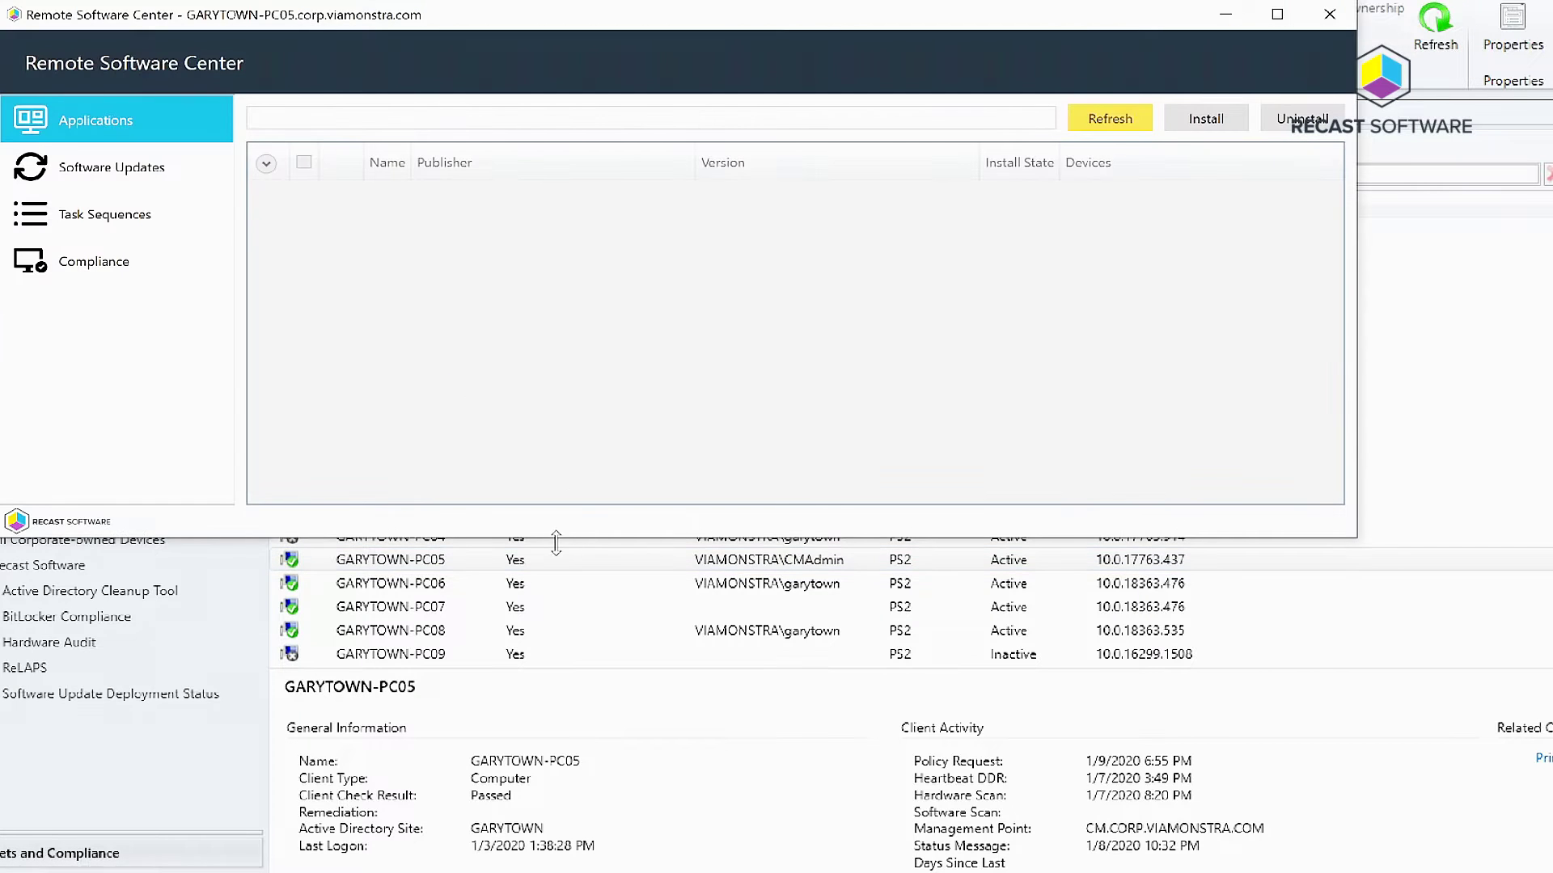
# - Make the window taller, select PowerShell ISE x64 - CMD, then view the device's software updates
pyautogui.moveTo(556, 542); pyautogui.dragTo(540, 634)
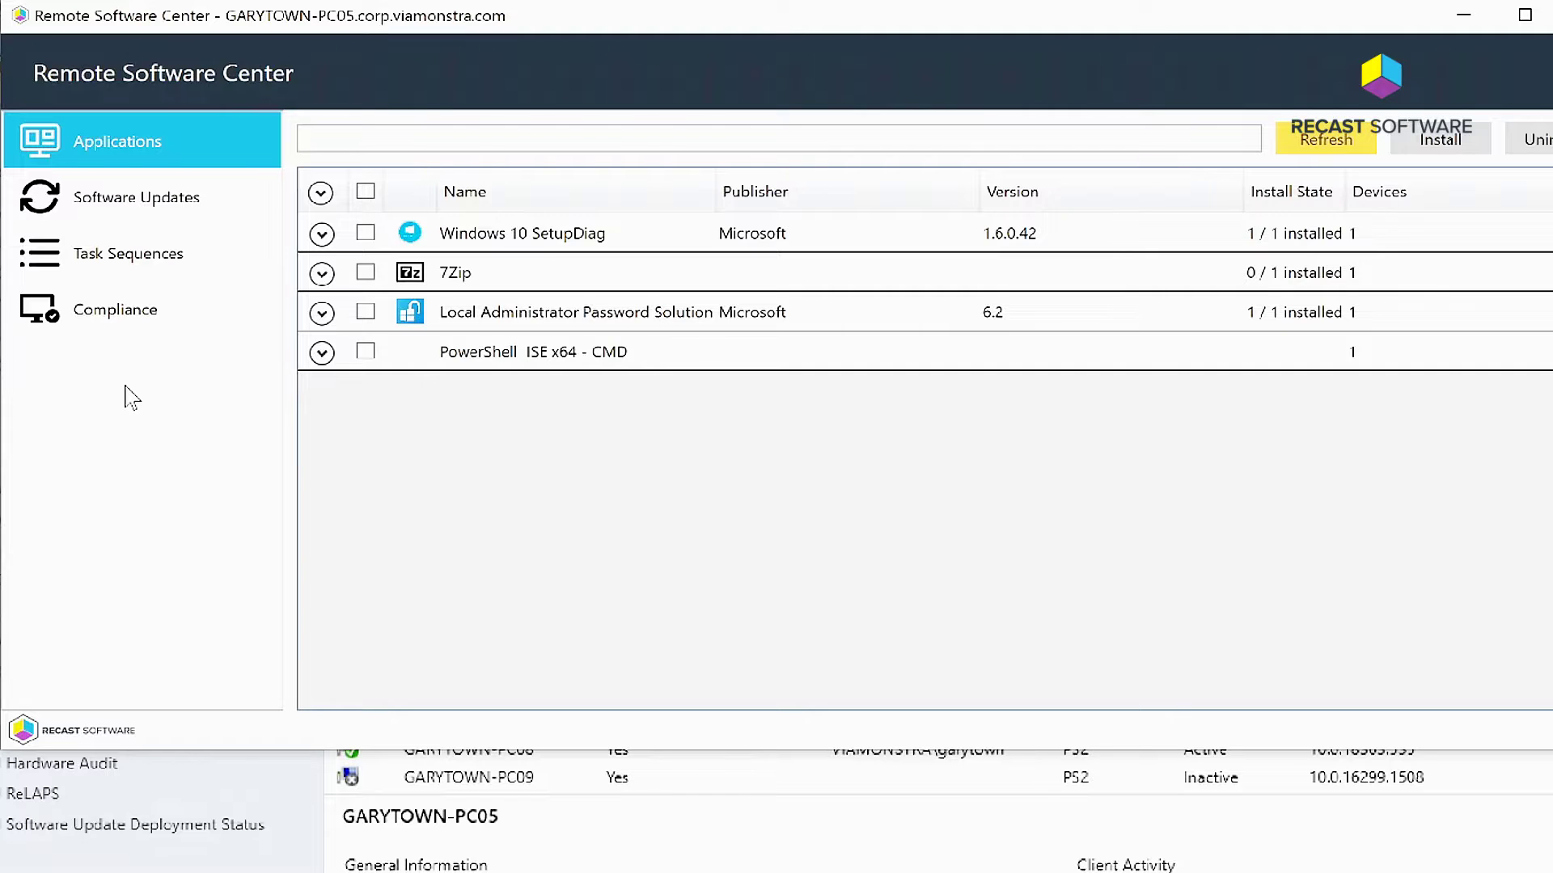
pyautogui.click(456, 358)
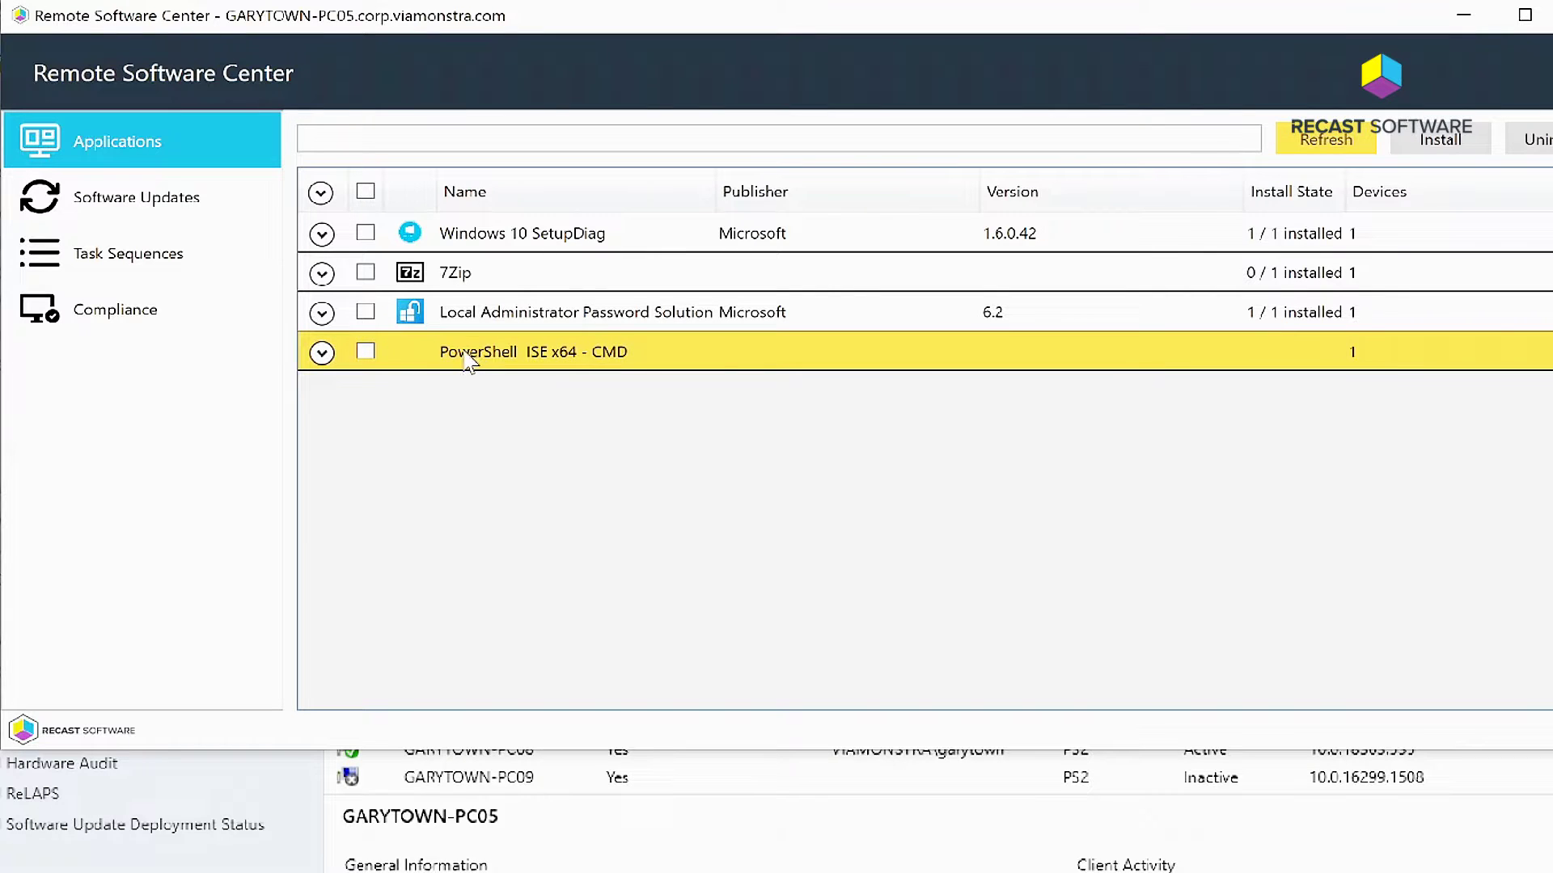
pyautogui.click(157, 199)
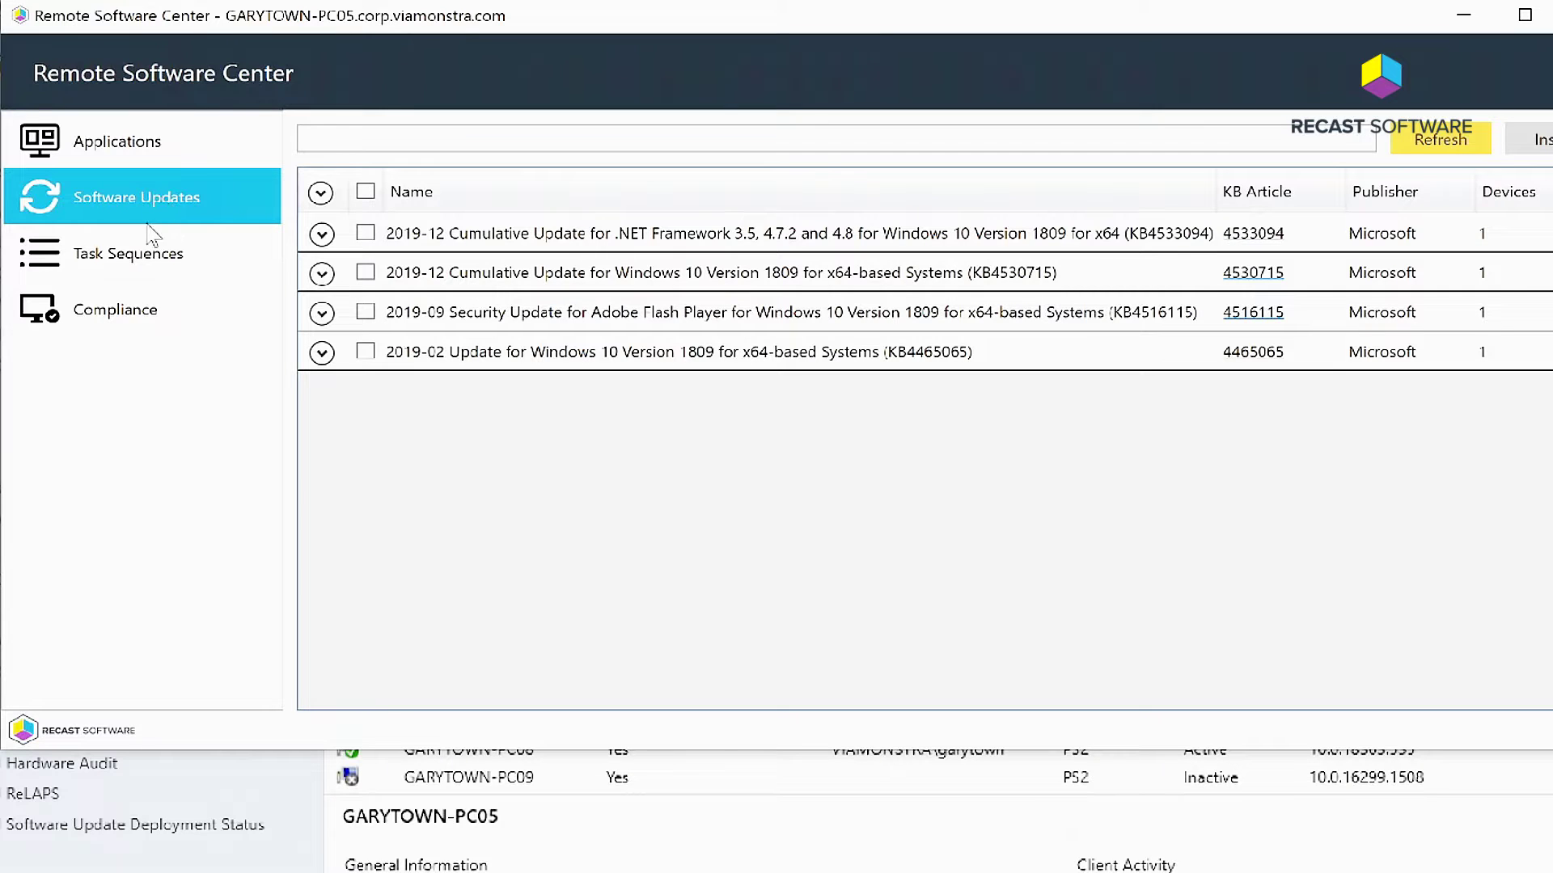
# - Browse the device's Task Sequences, then list its Compliance baselines
pyautogui.click(139, 257)
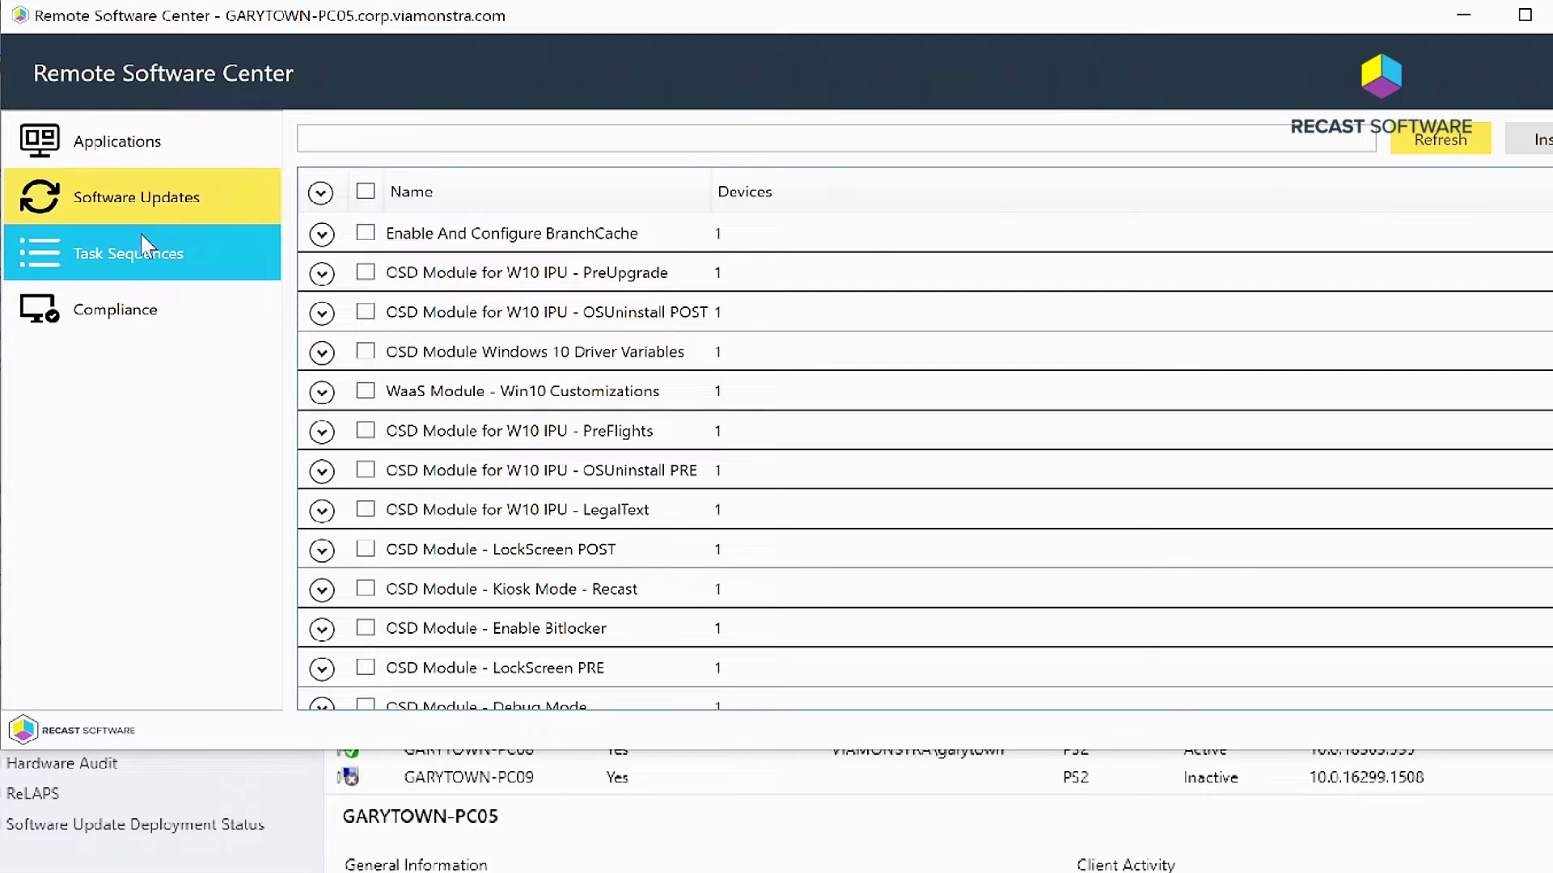
pyautogui.click(118, 311)
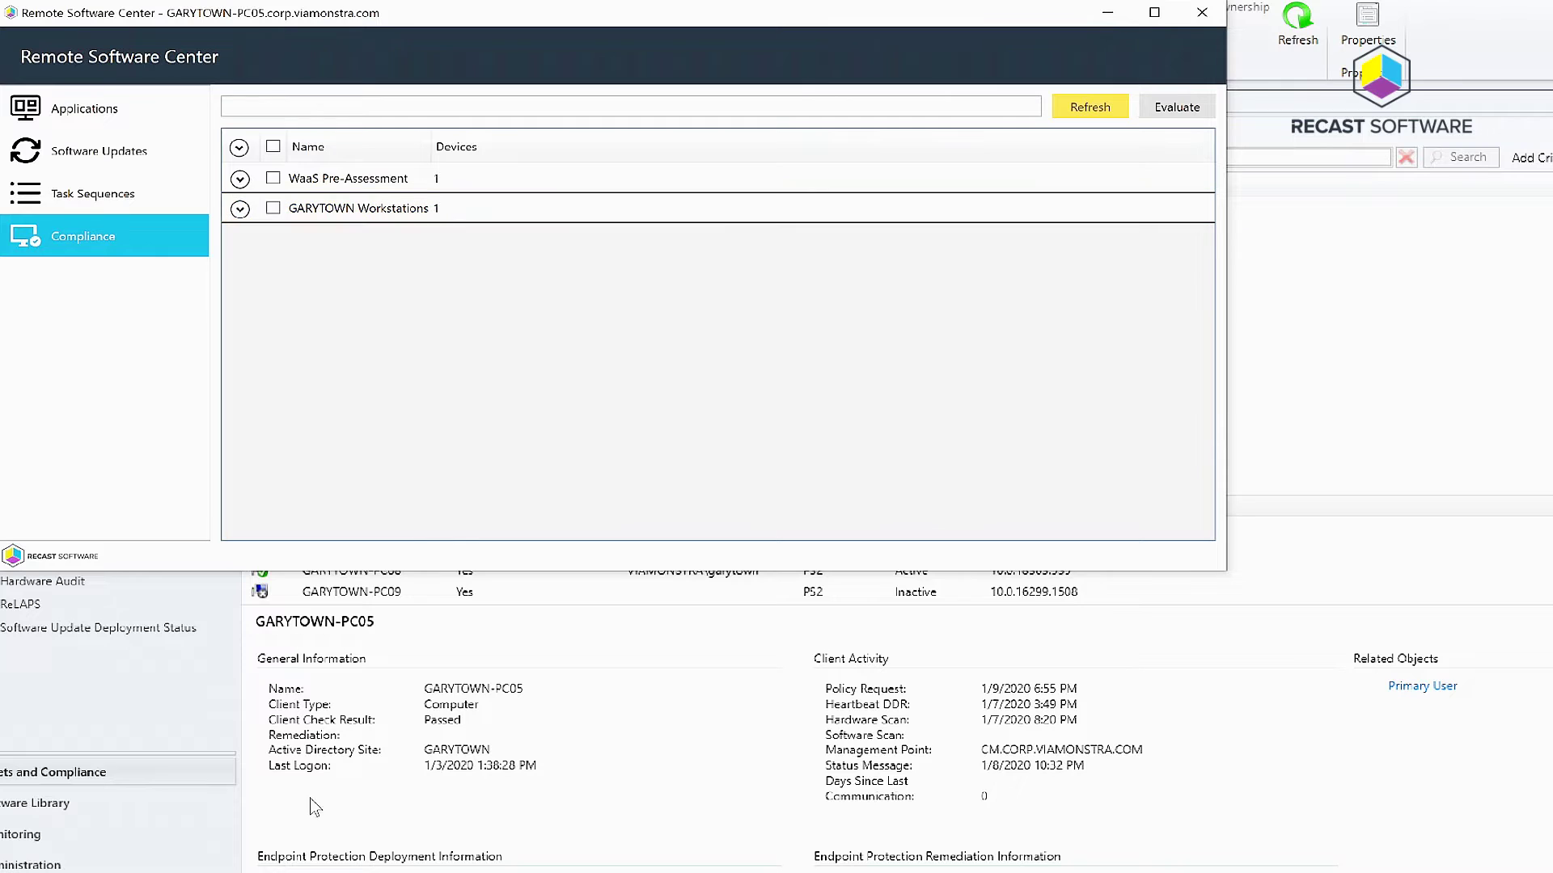
# - Select both compliance baselines and trigger their evaluation on GARYTOWN-PC05
pyautogui.hotkey('alt', 'Tab')
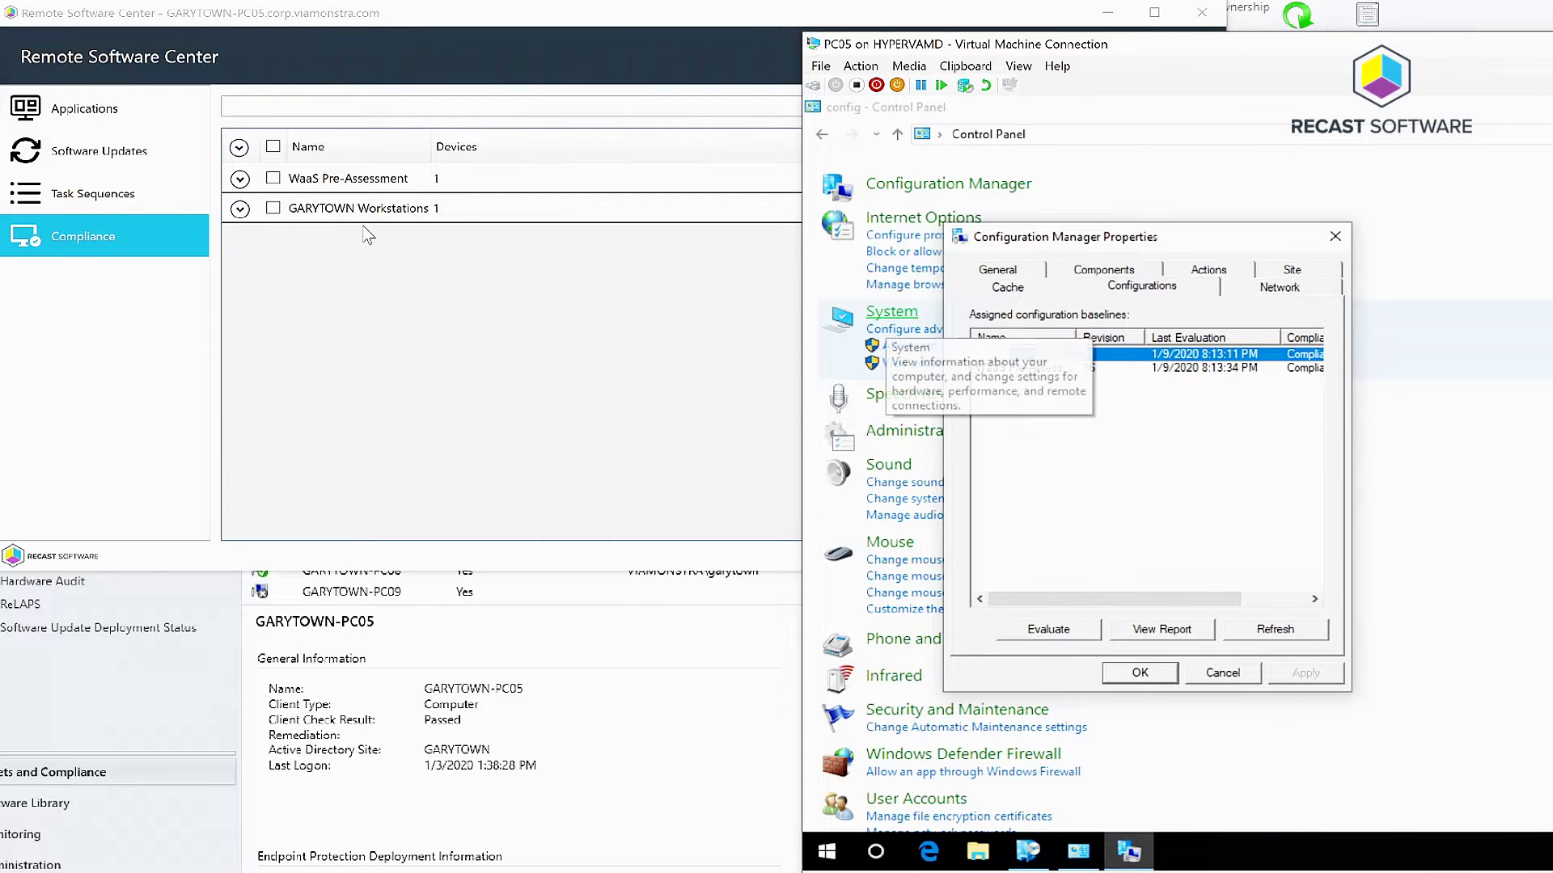
pyautogui.click(275, 148)
pyautogui.click(1192, 112)
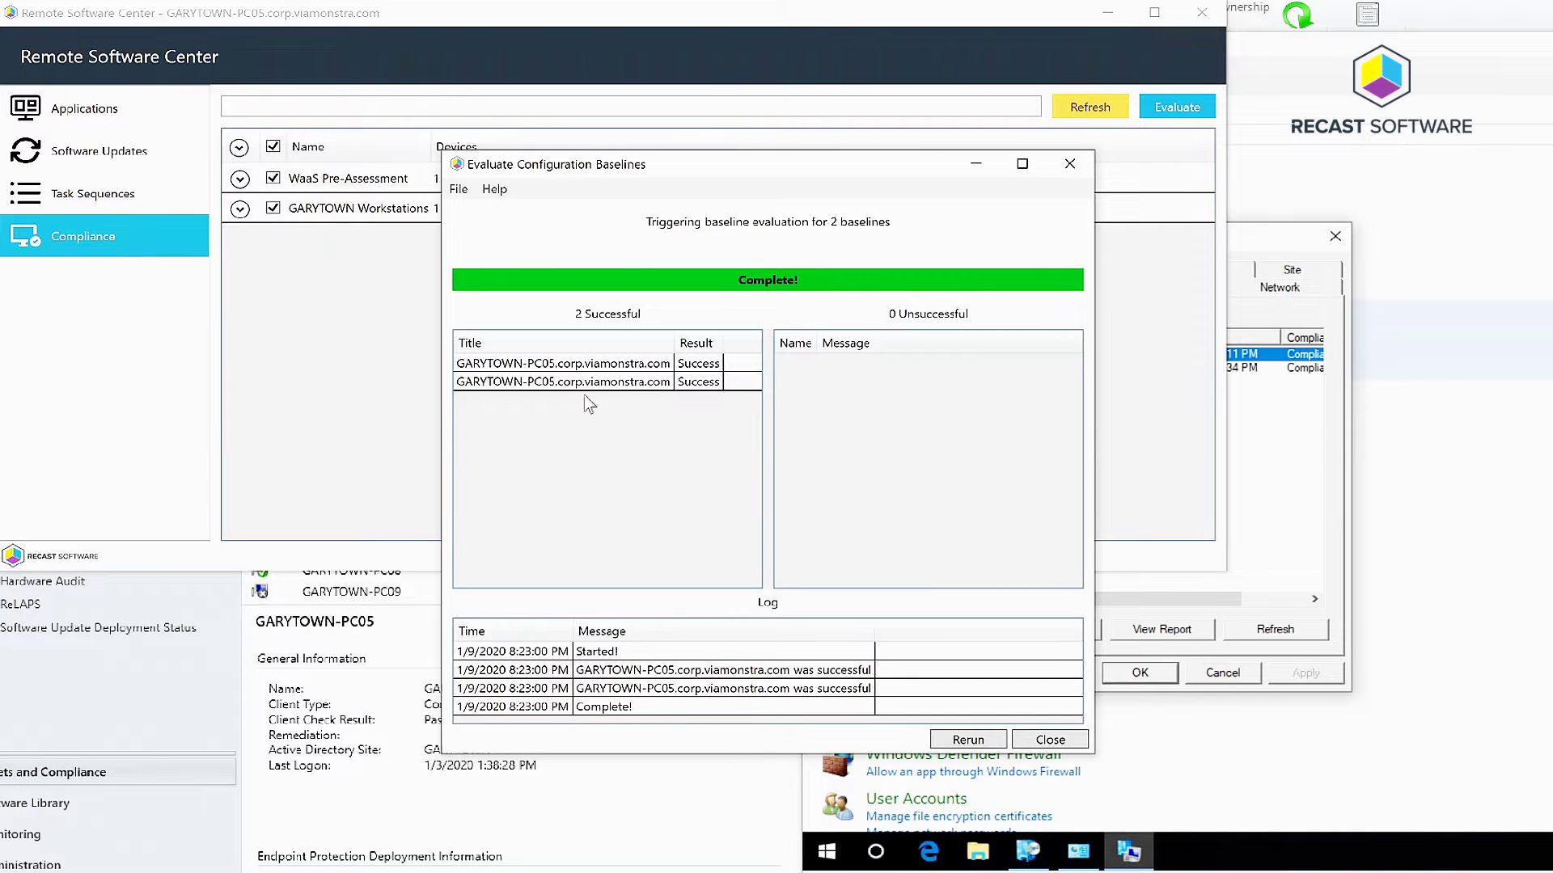
pyautogui.click(977, 173)
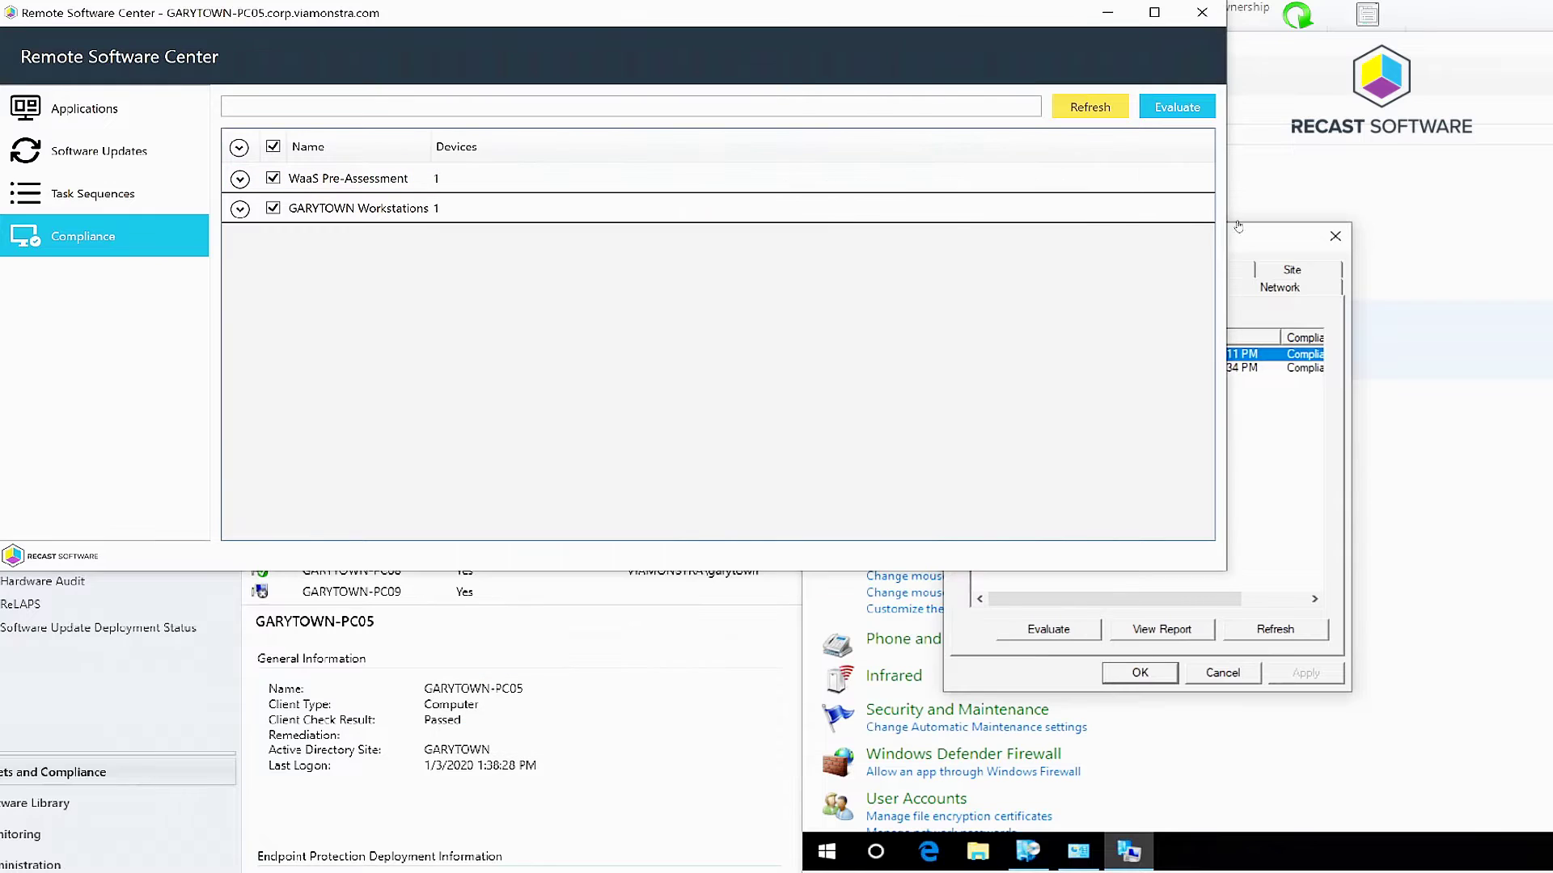
# - Refresh the VM's Configuration Manager Properties baselines to check the new evaluation times
pyautogui.click(1248, 234)
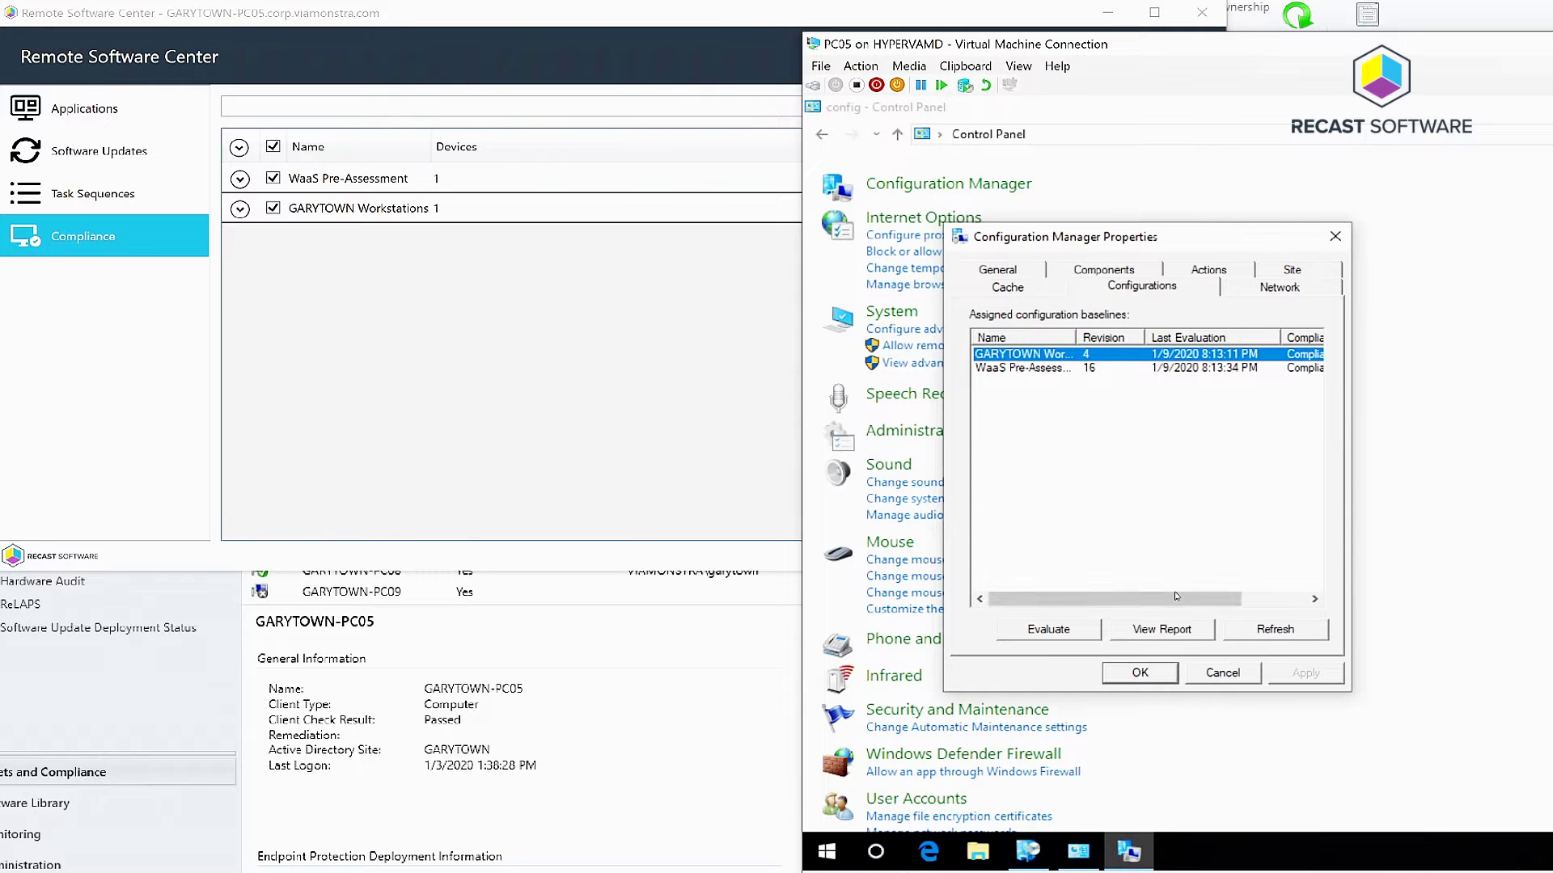
pyautogui.click(1273, 630)
pyautogui.click(1271, 633)
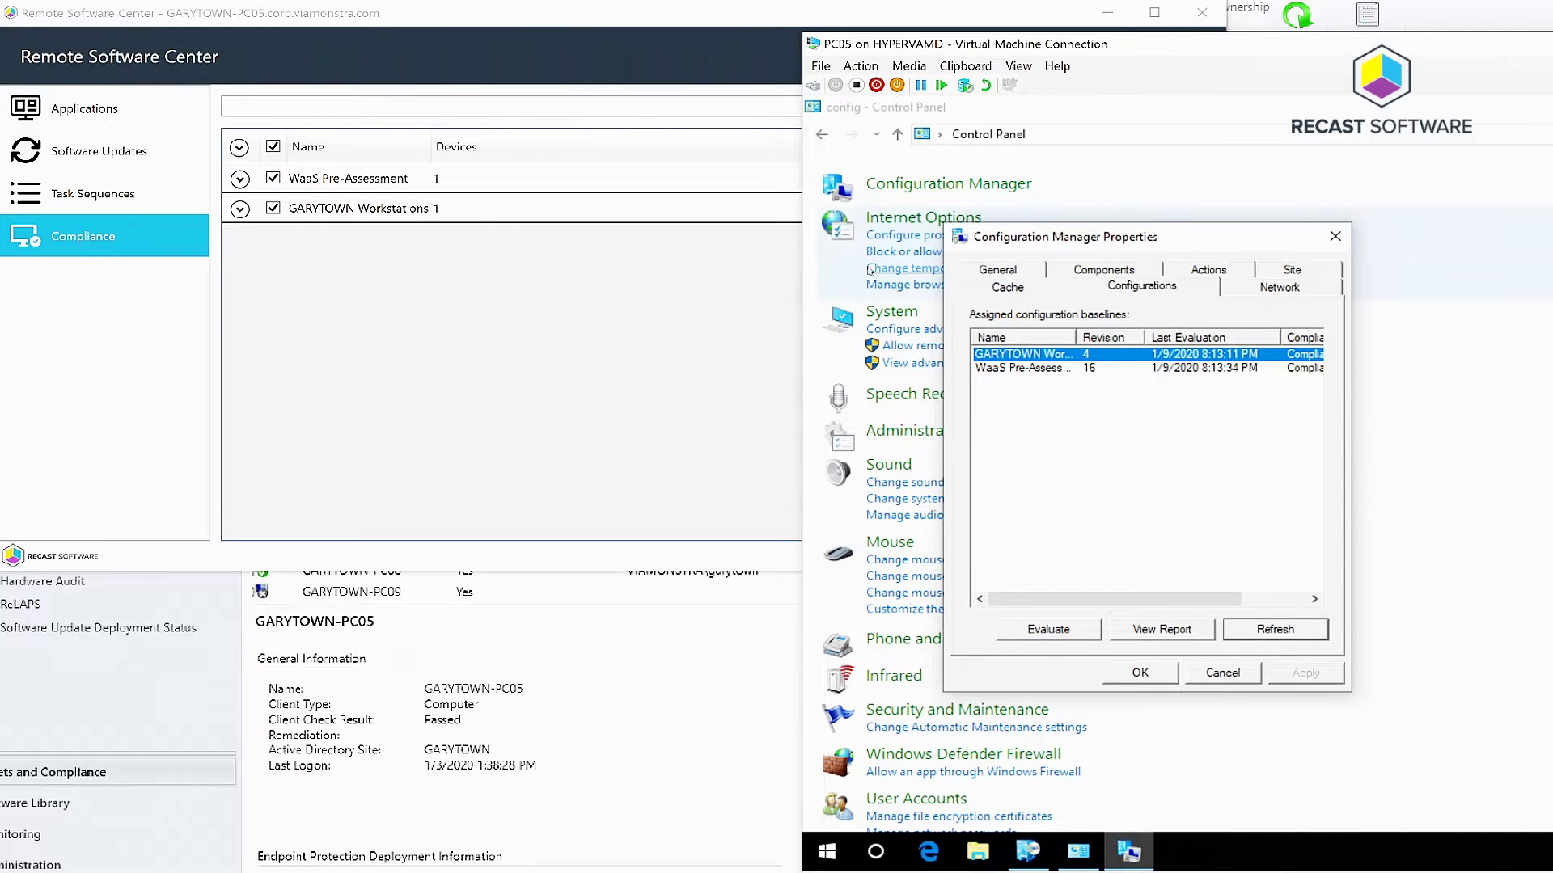
# - Install the 2019-09 Adobe Flash Player security update (KB4516115) on GARYTOWN-PC05
pyautogui.click(99, 156)
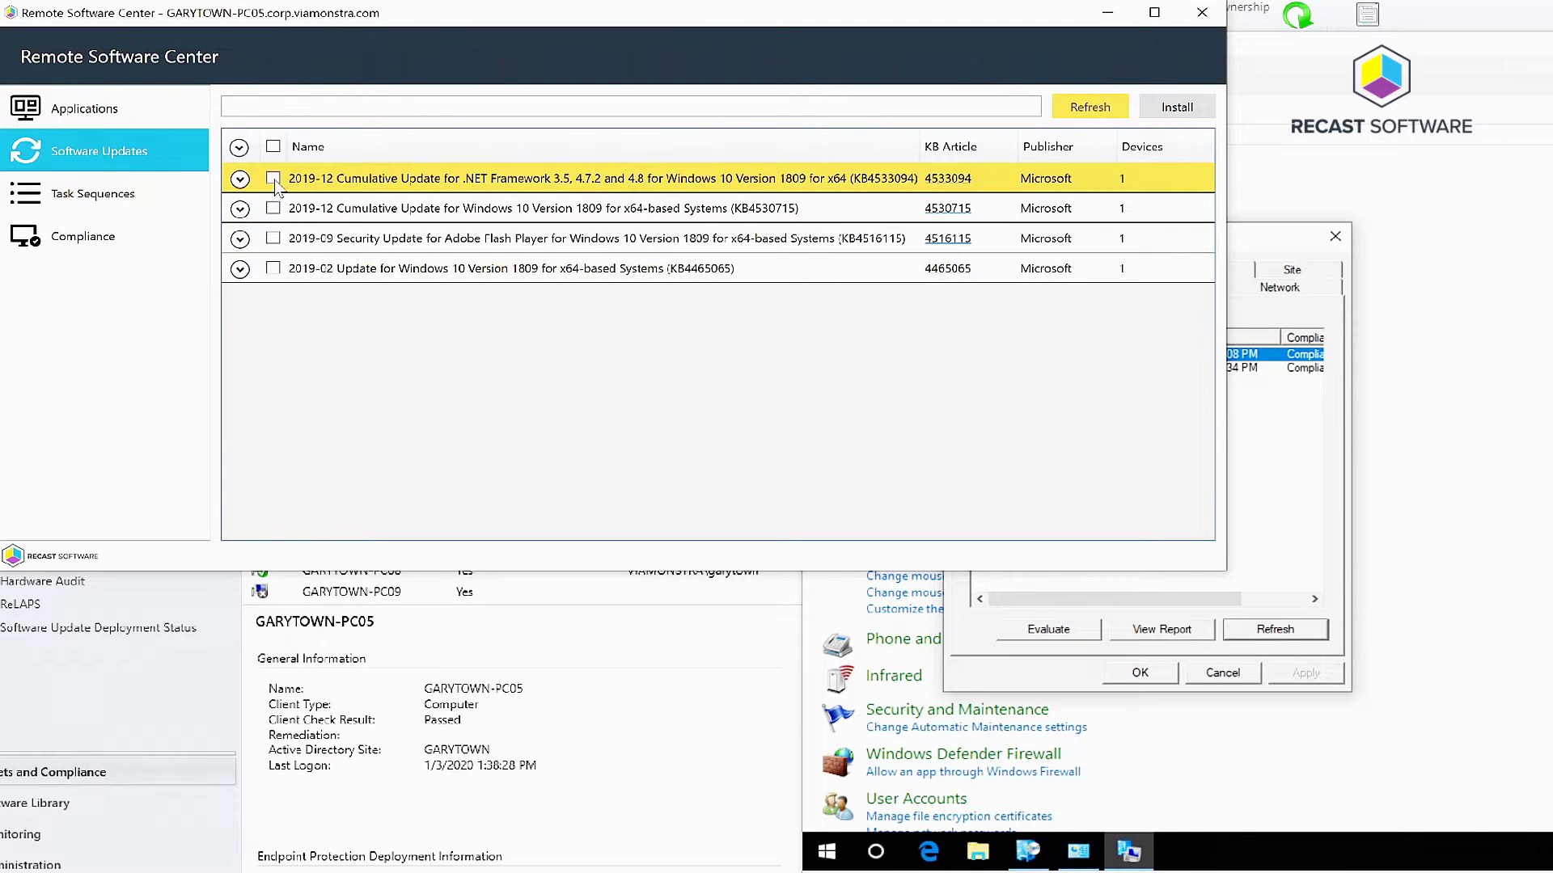
pyautogui.click(272, 238)
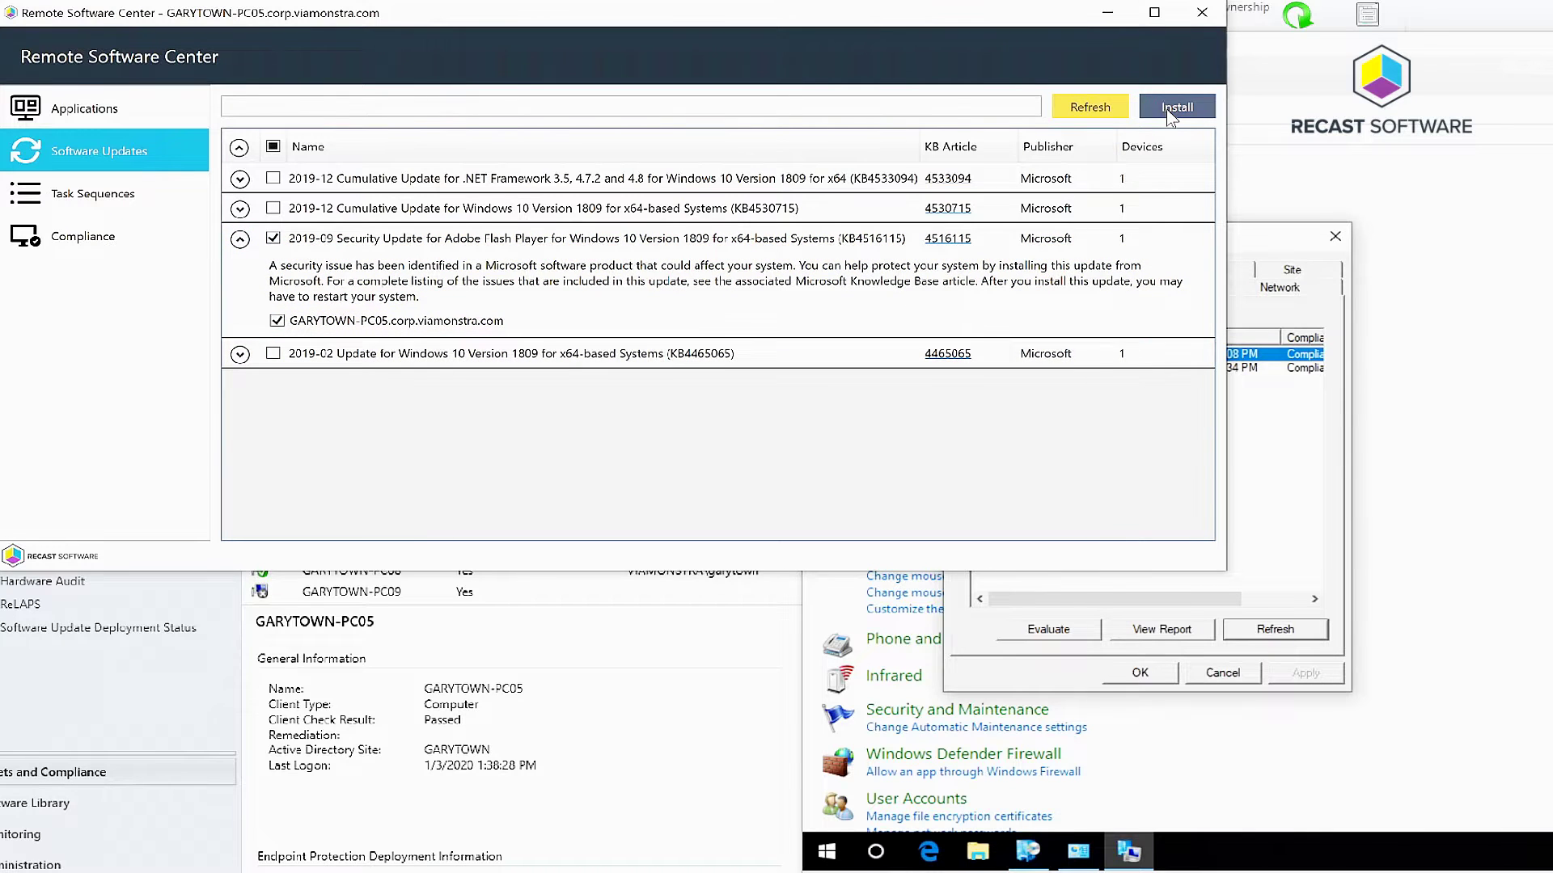
pyautogui.click(1171, 111)
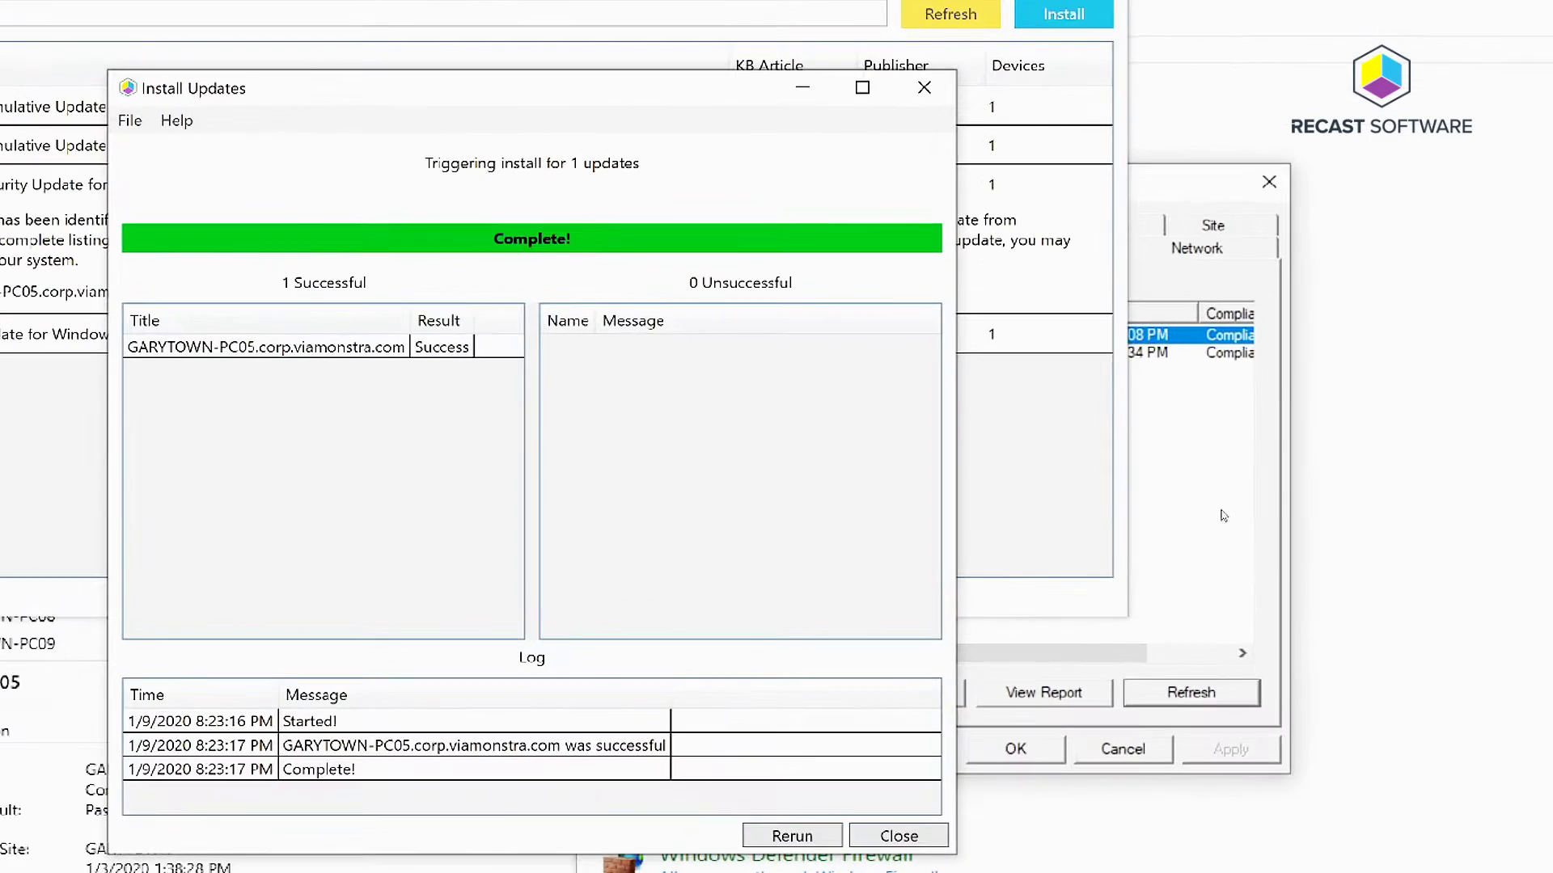
pyautogui.click(1366, 522)
pyautogui.press('Escape')
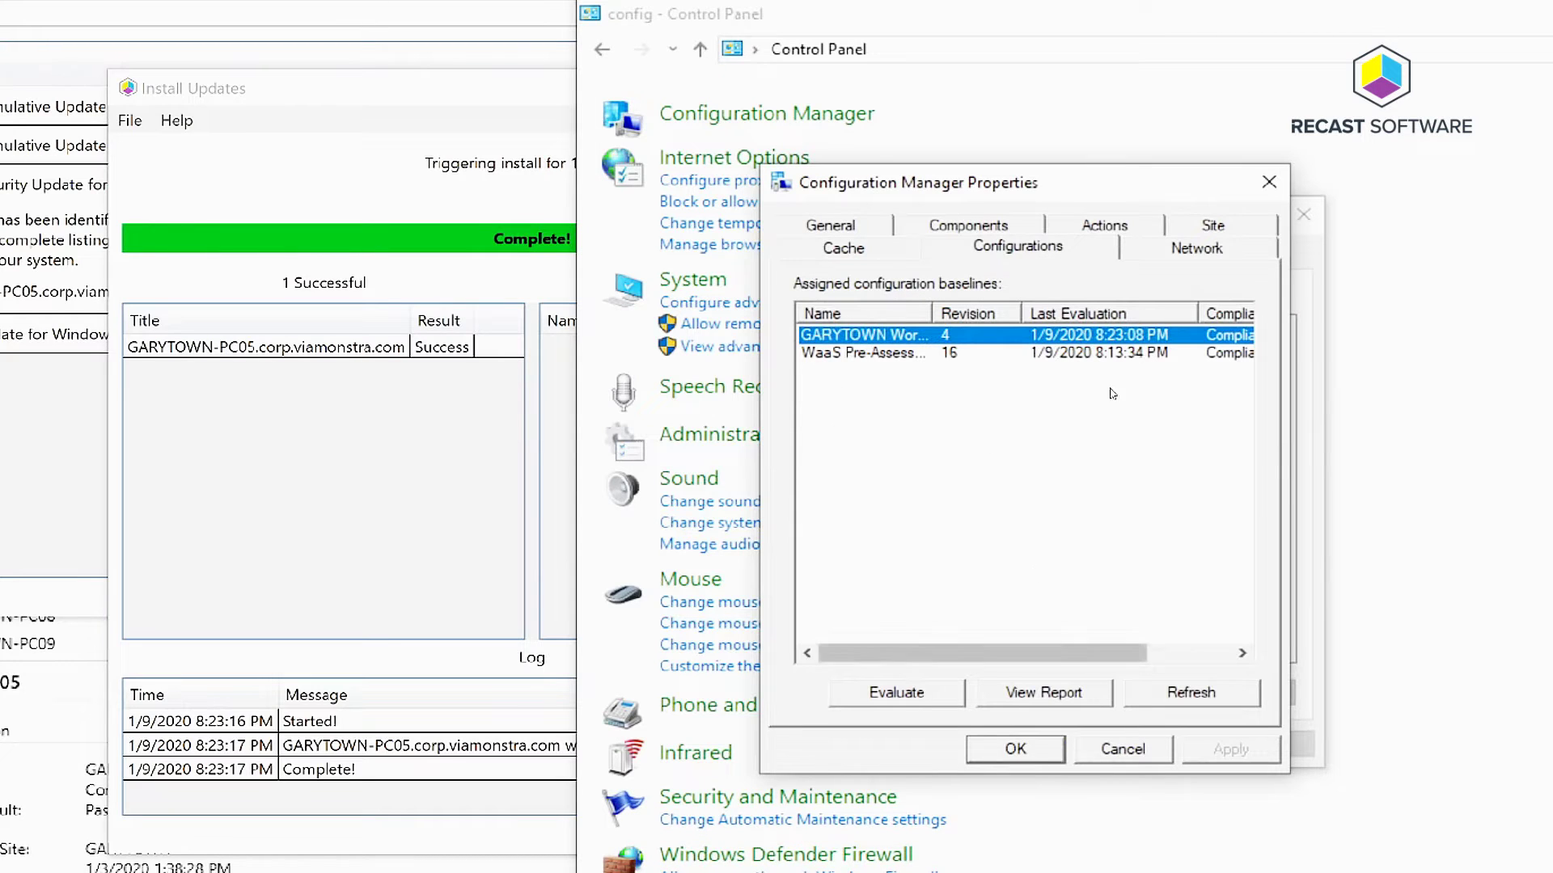
# - Refresh to confirm WaaS Pre-Assessment evaluated at 8:23:31 PM, and bring Software Center into view
pyautogui.click(1173, 695)
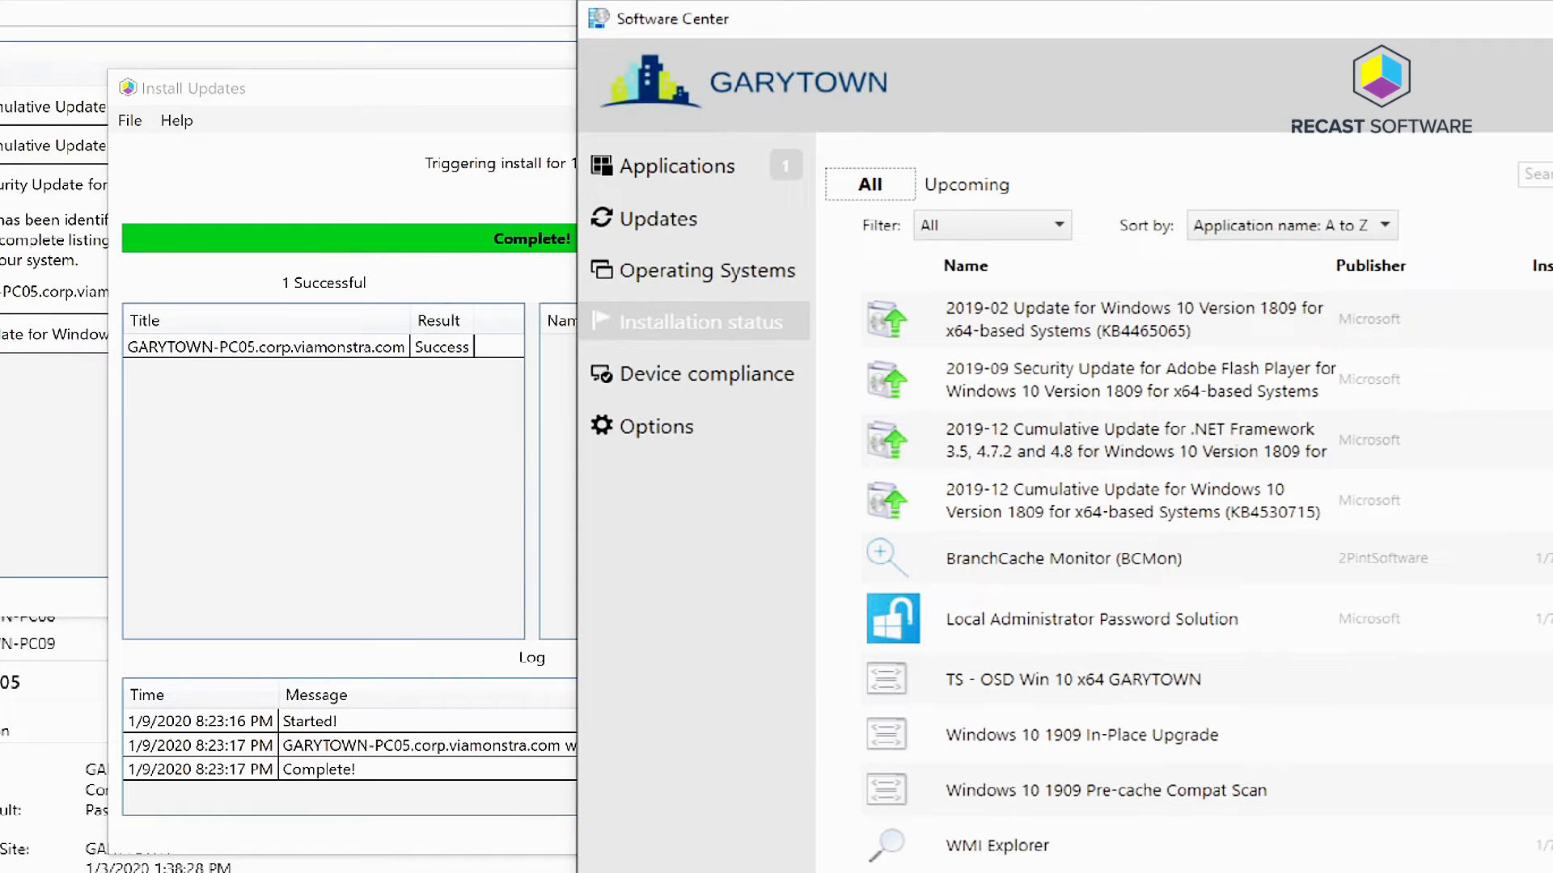
pyautogui.moveTo(809, 18); pyautogui.dragTo(347, 48)
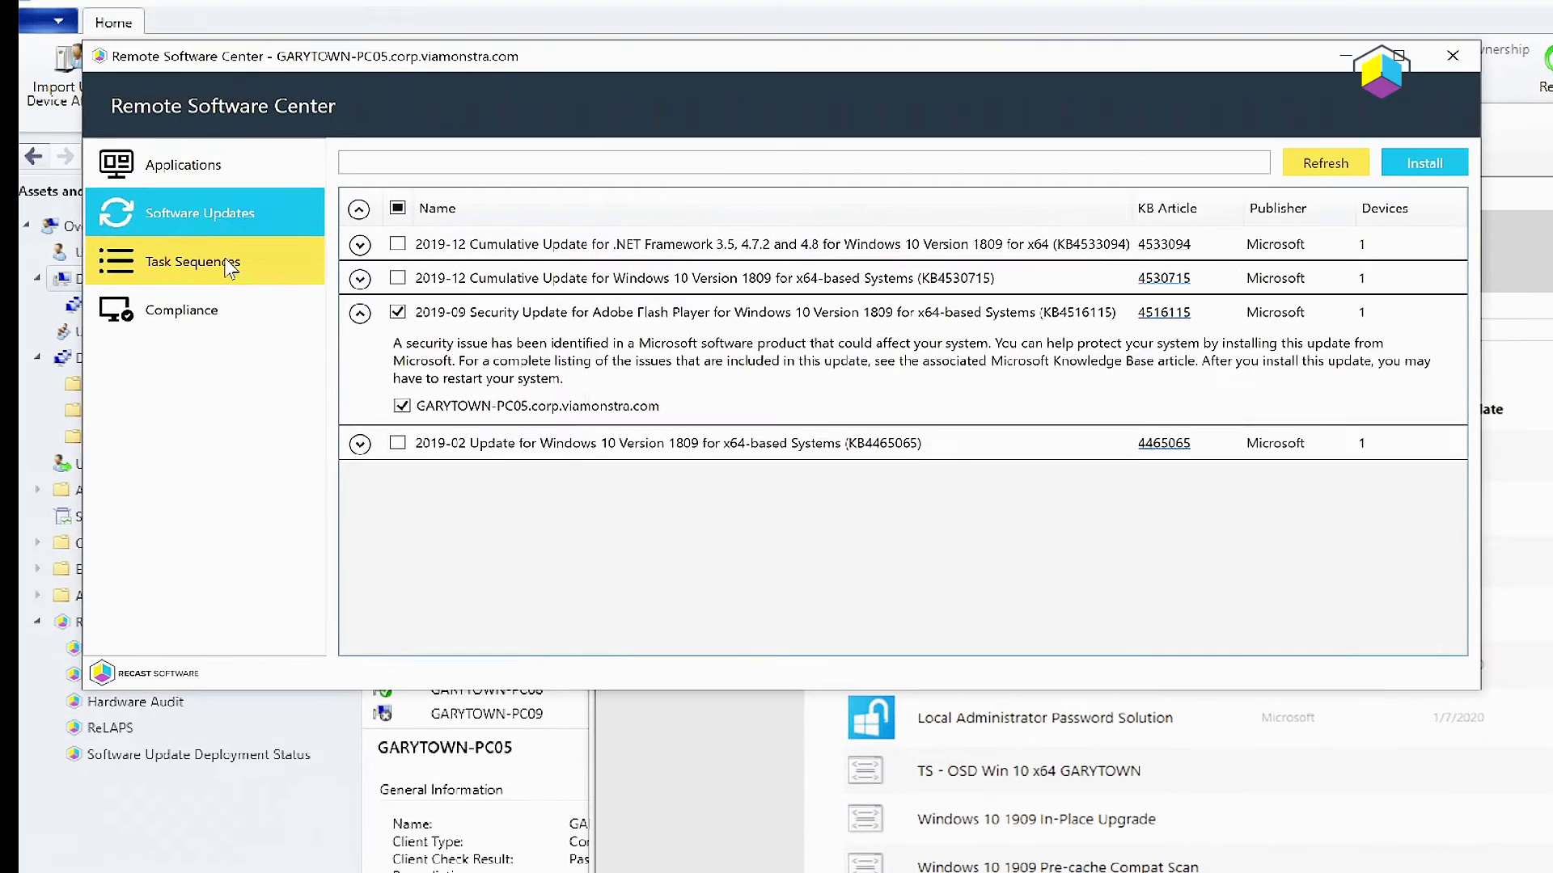
# - List the device's task sequences in Remote Software Center and scroll down through them
pyautogui.click(225, 259)
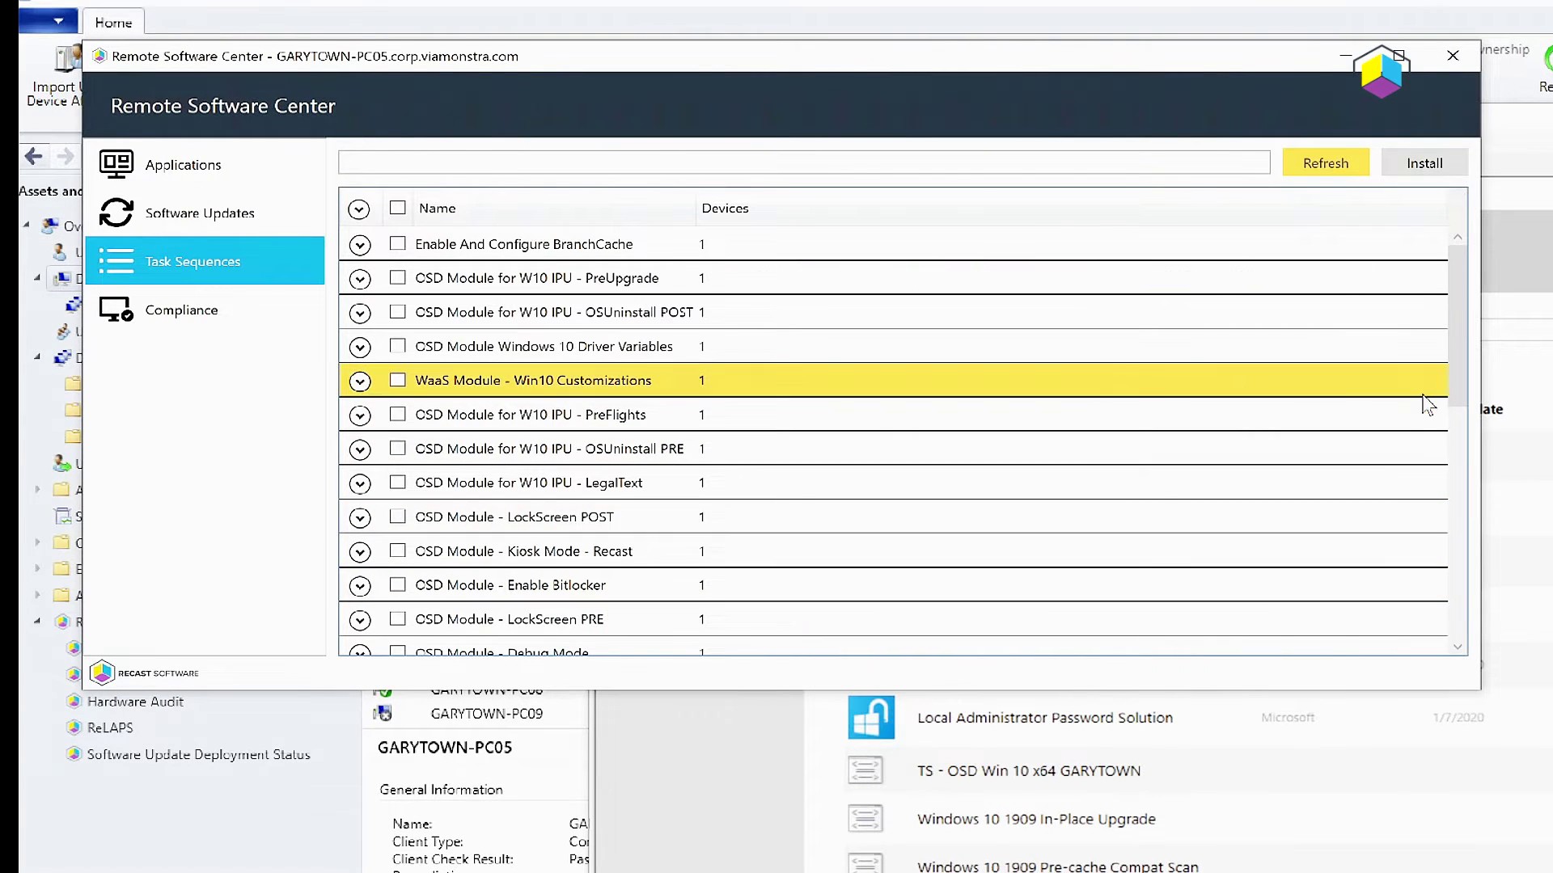
pyautogui.scroll(-4, 1456, 437)
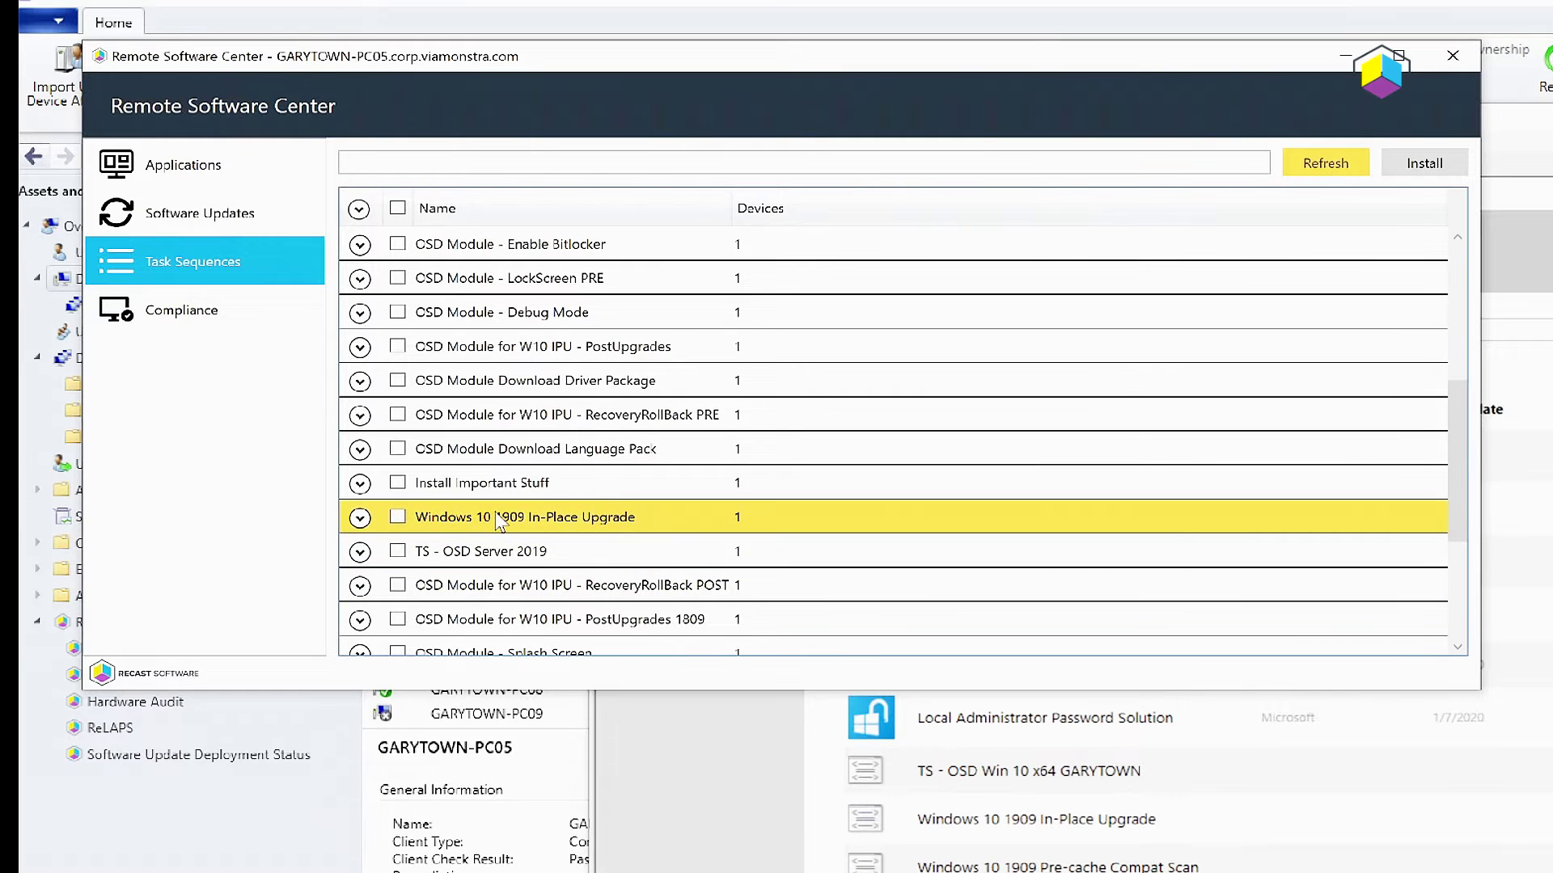
# - Expand, select and install the Windows 10 1909 In-Place Upgrade task sequence
pyautogui.click(404, 523)
pyautogui.click(402, 520)
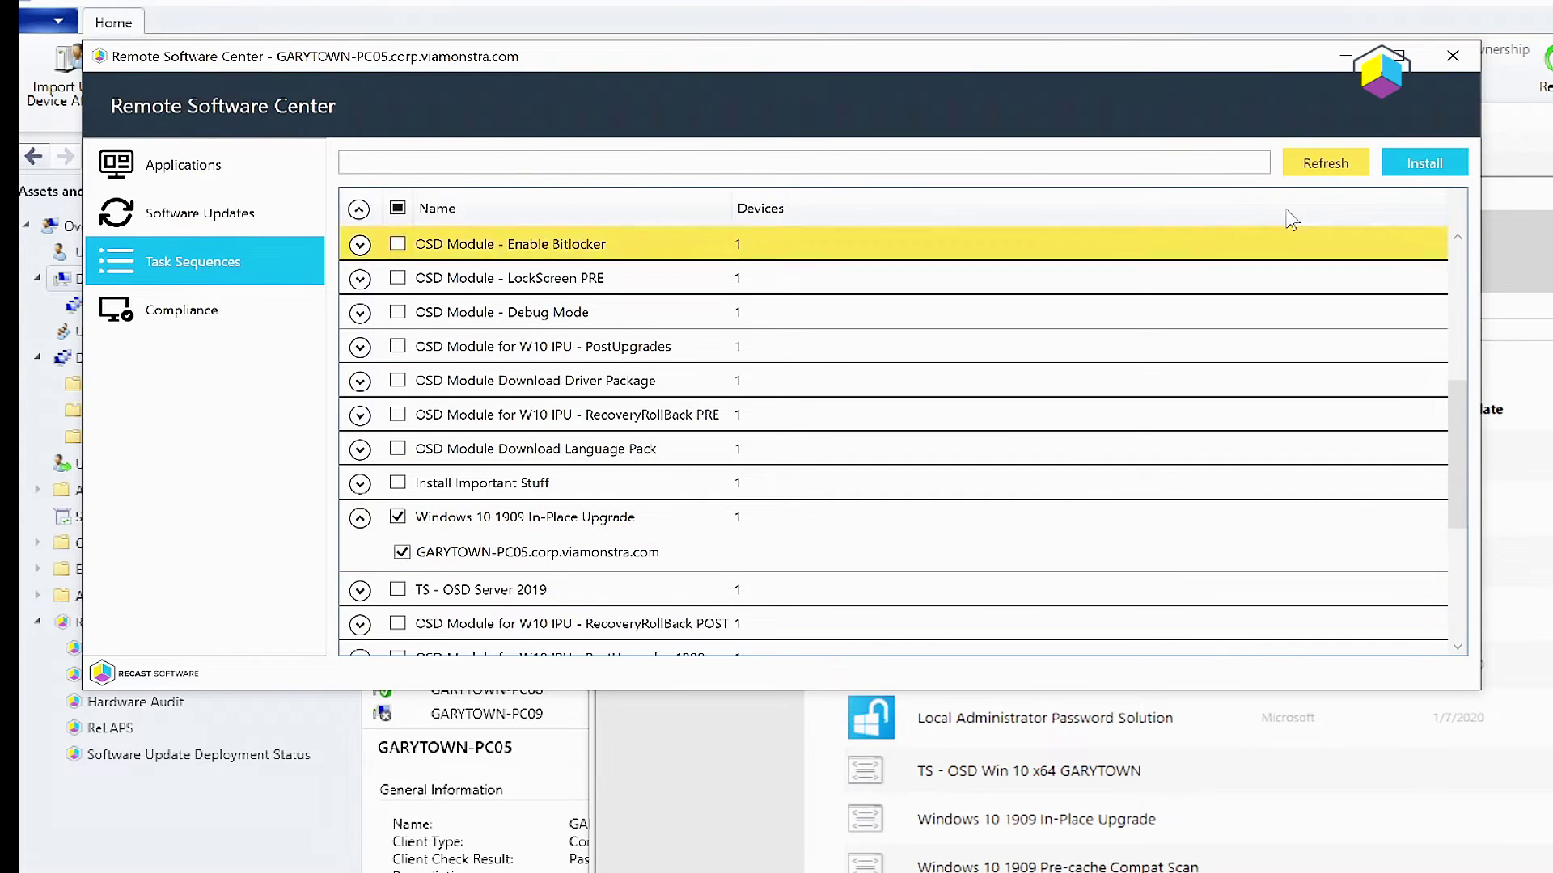
pyautogui.click(1425, 173)
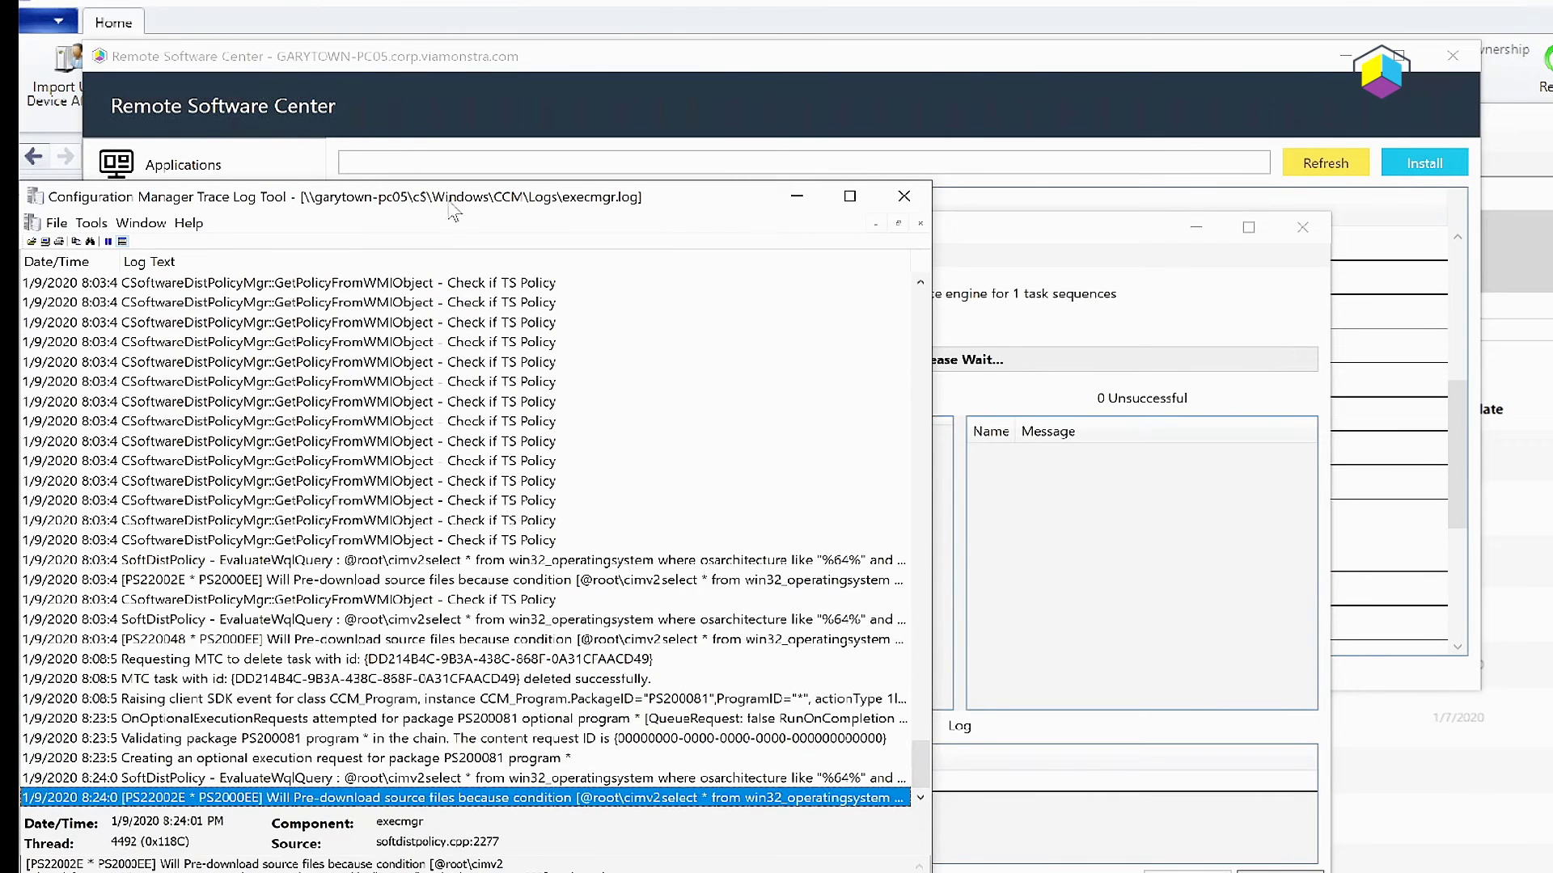
# - Reposition CMTrace and watch execmgr.log until the upgrade task sequence starts
pyautogui.moveTo(481, 212); pyautogui.dragTo(542, 195)
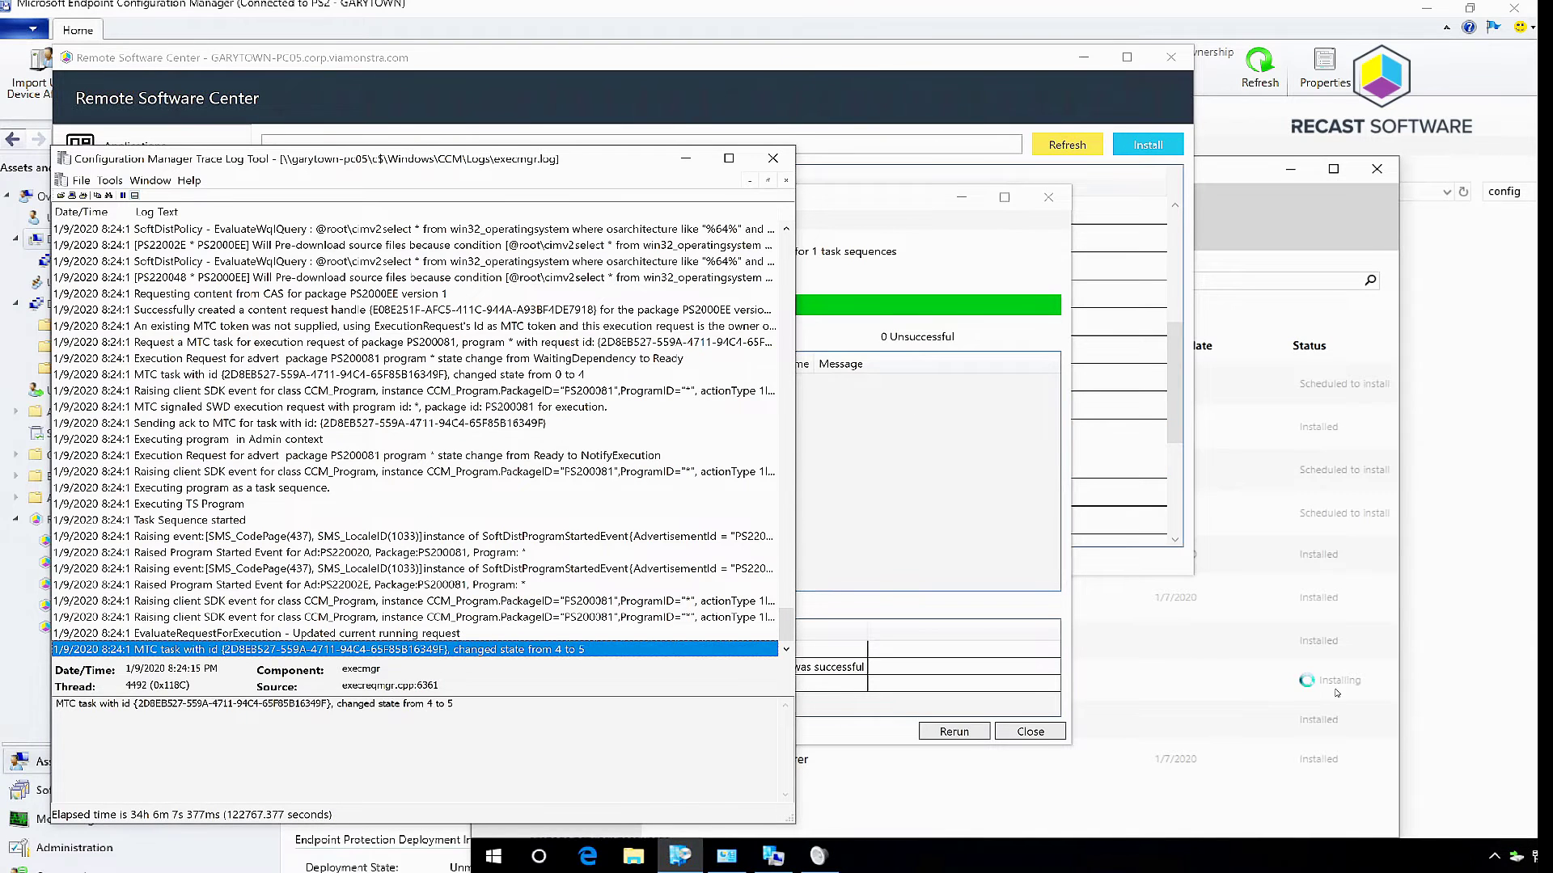
# - Check the VM's Software Center, revisit Remote Software Center's Compliance page, then return to the VM
pyautogui.click(1213, 428)
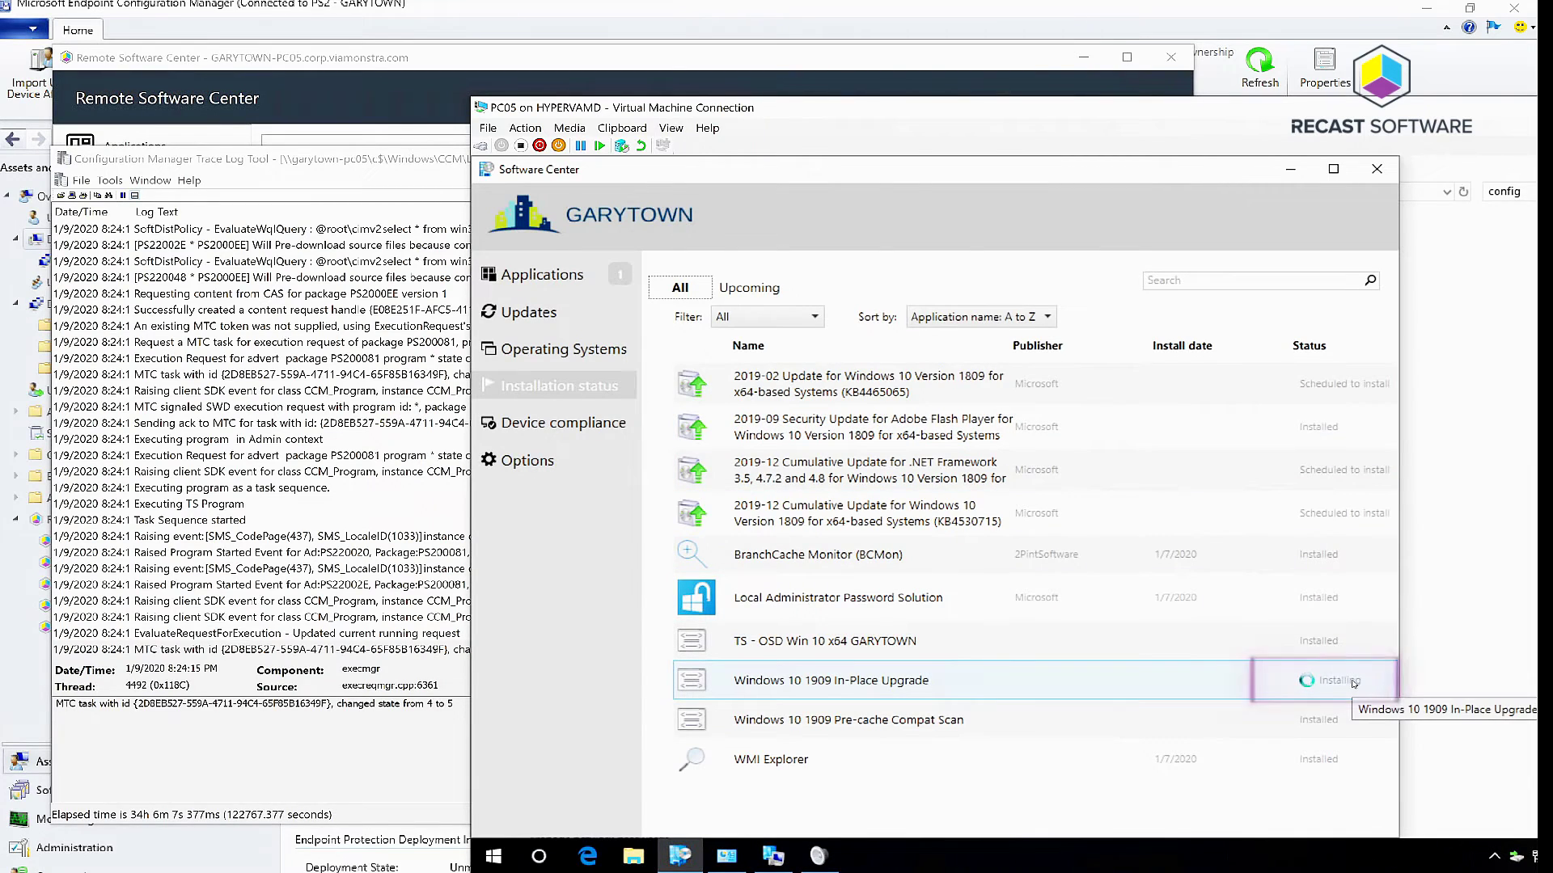
pyautogui.click(773, 856)
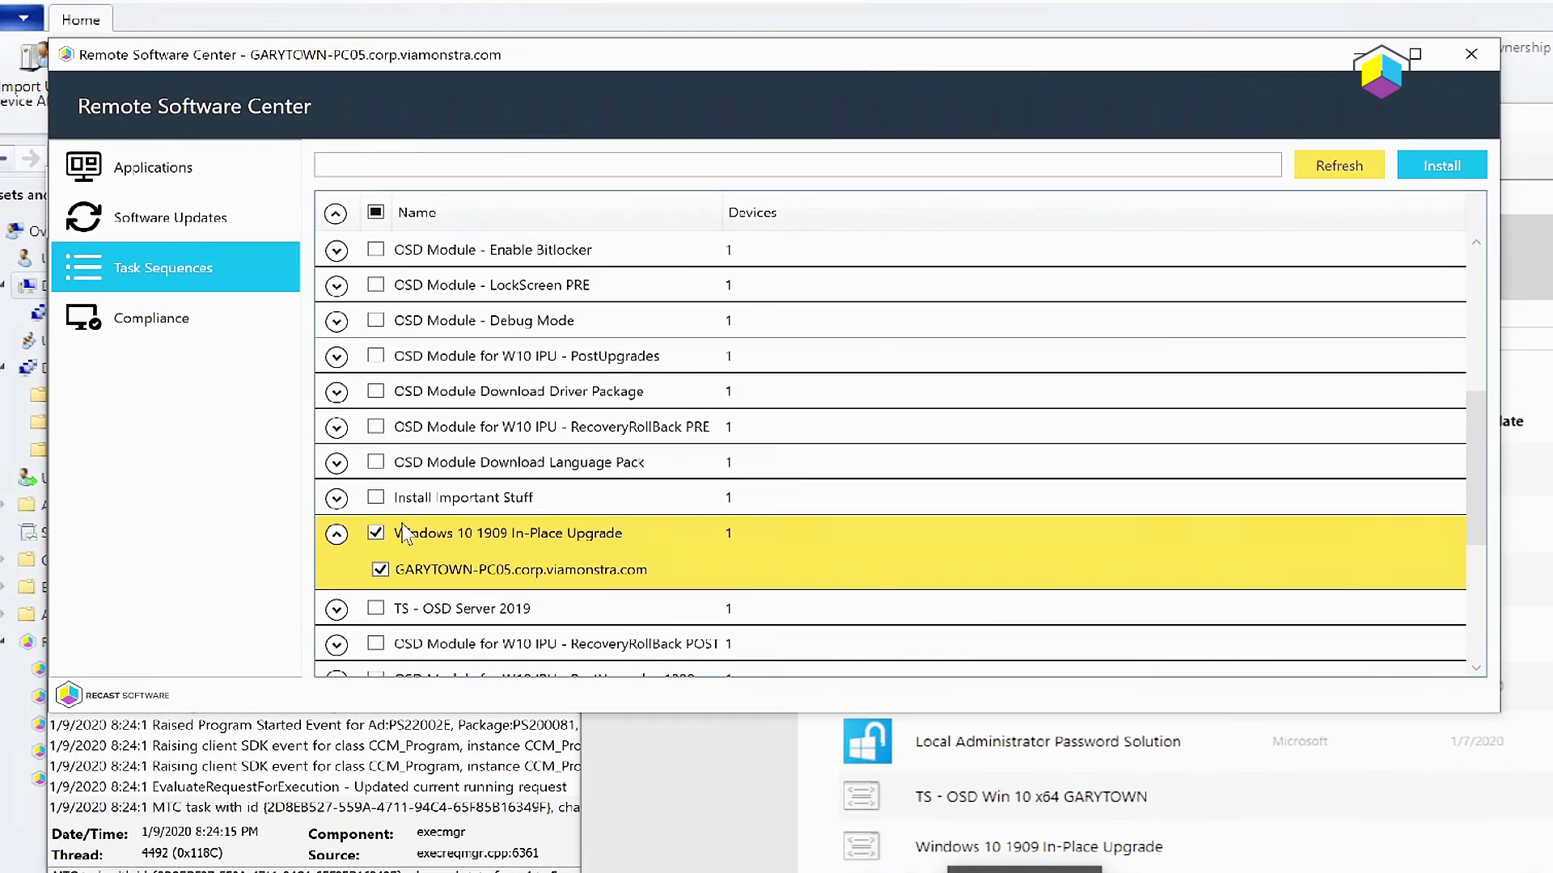
pyautogui.click(173, 322)
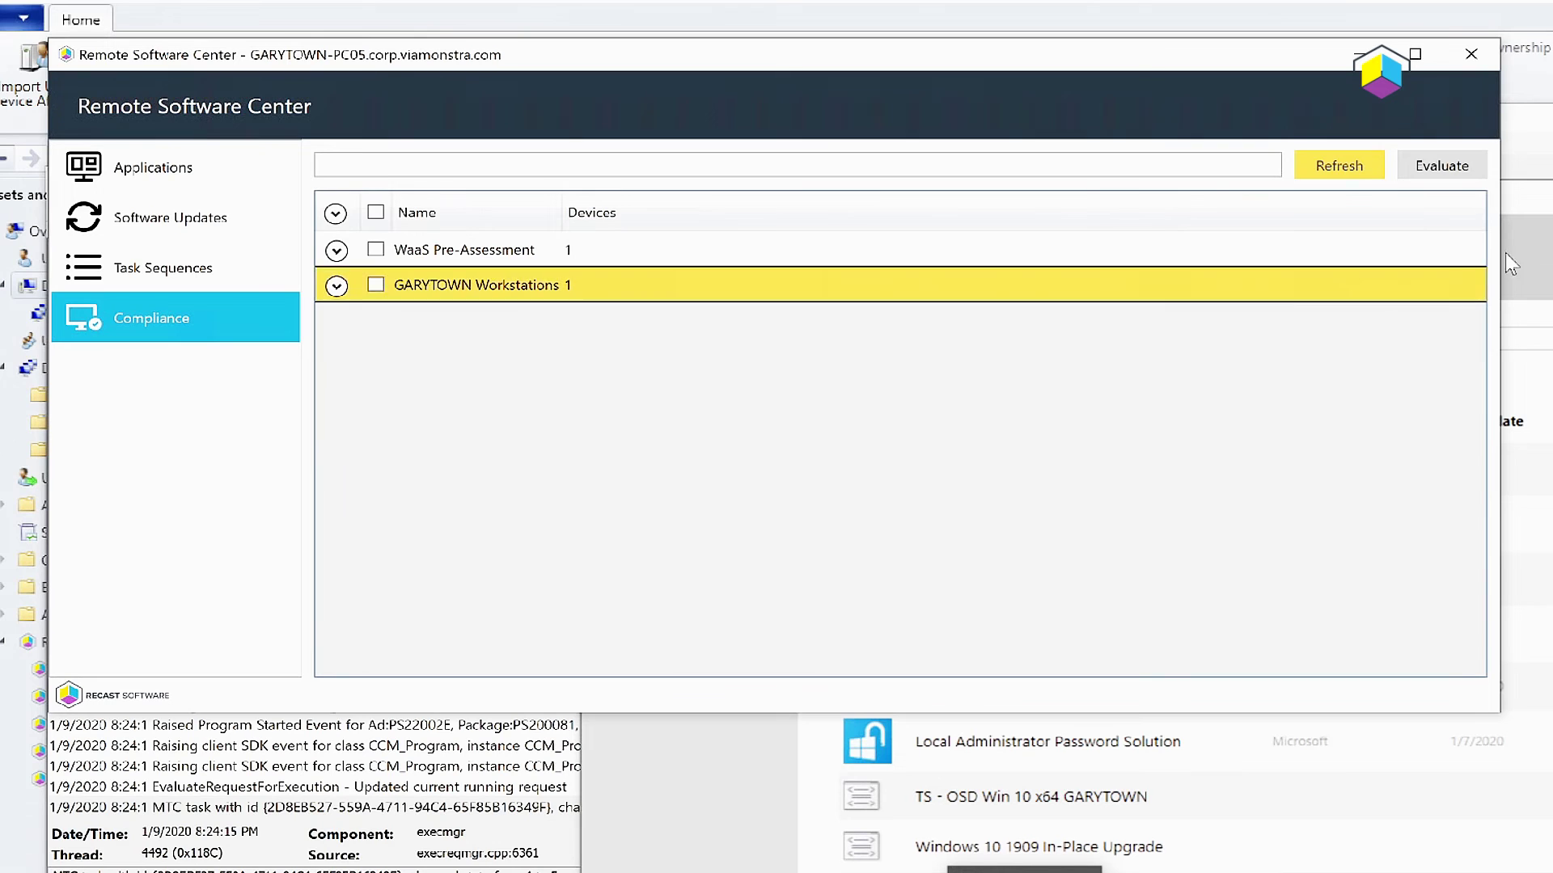
pyautogui.click(1537, 213)
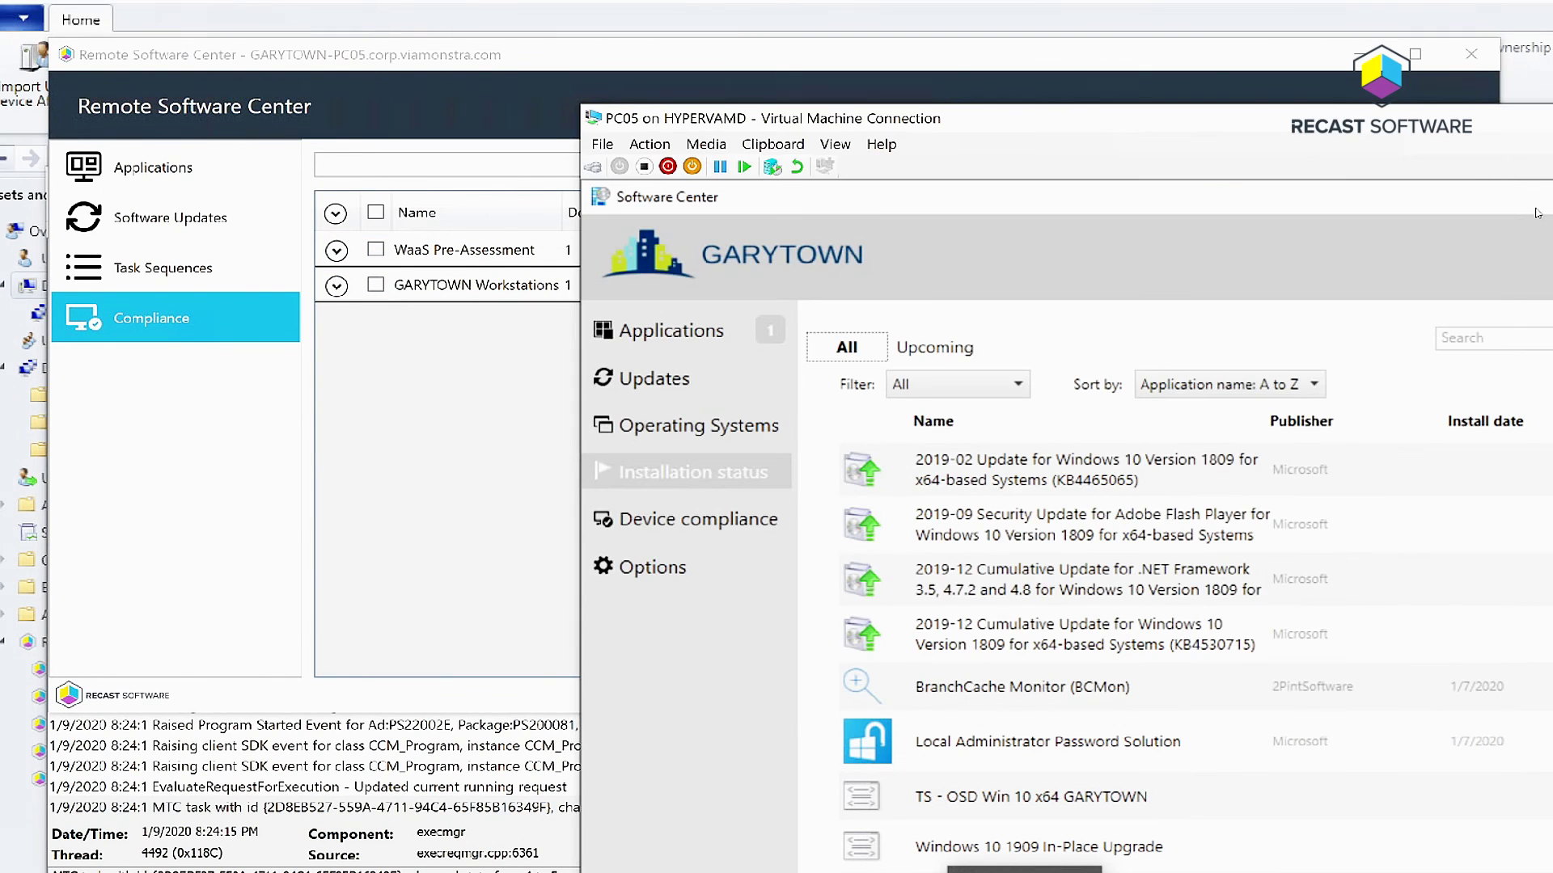